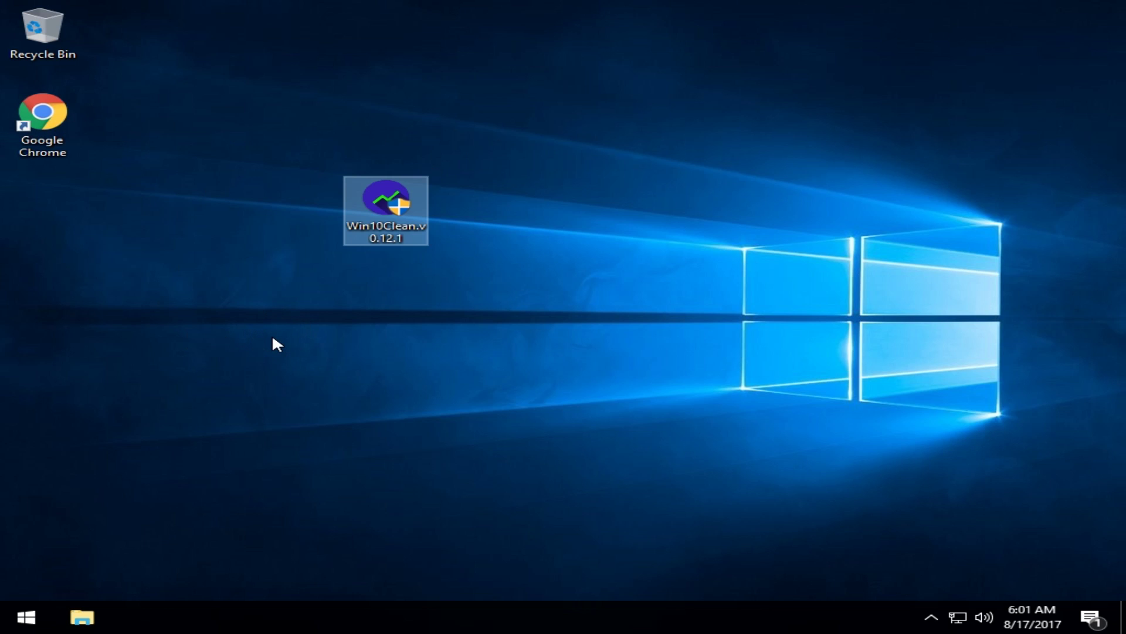
Launch Win10Clean and allow it to make changes to the device.
double_click(387, 202)
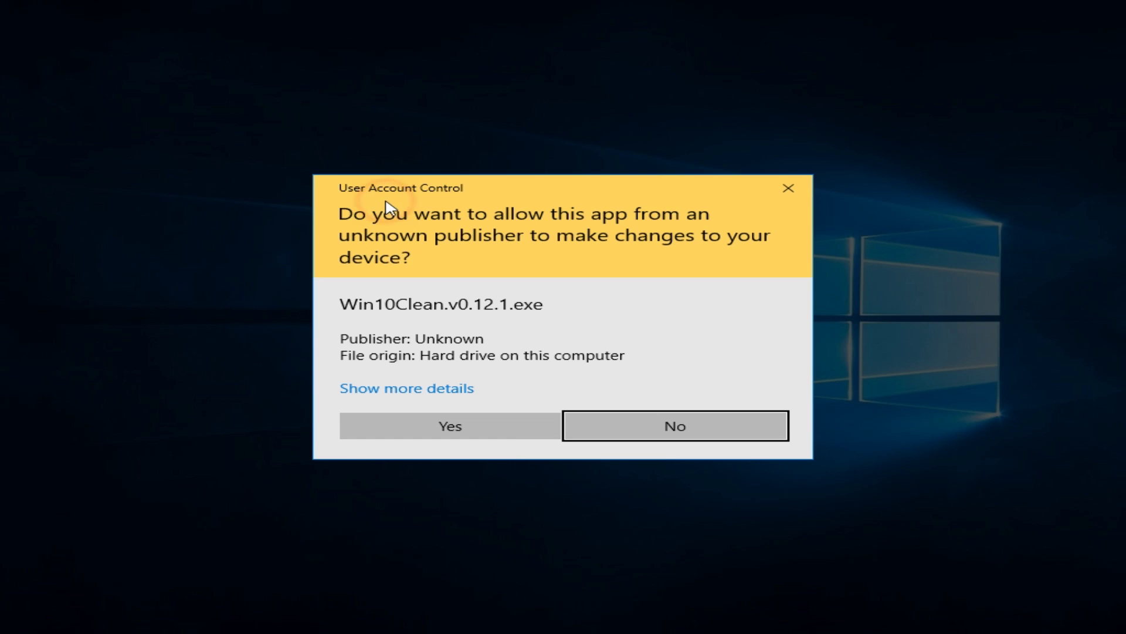
click(444, 433)
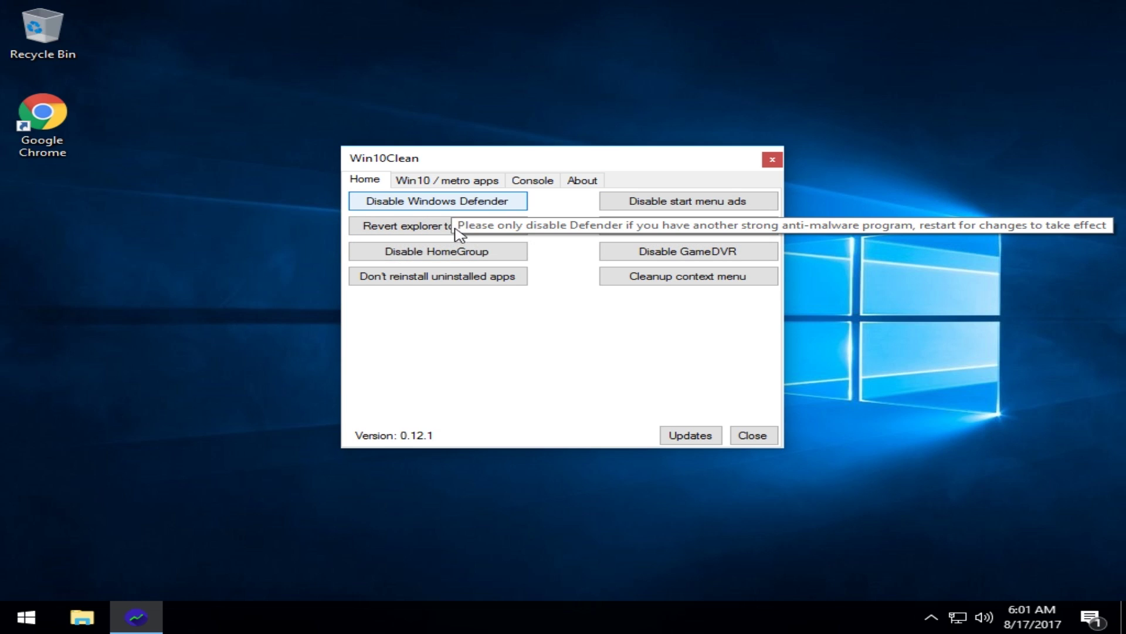
Disable Windows Defender with Win10Clean and dismiss the OK! confirmation.
click(444, 205)
click(529, 365)
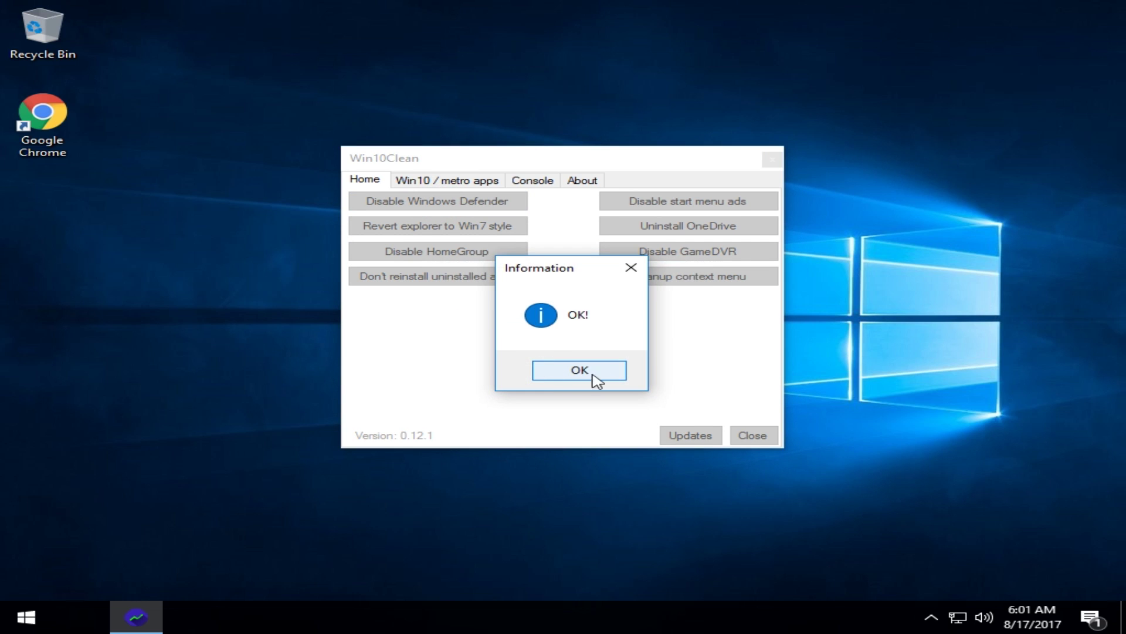
click(610, 380)
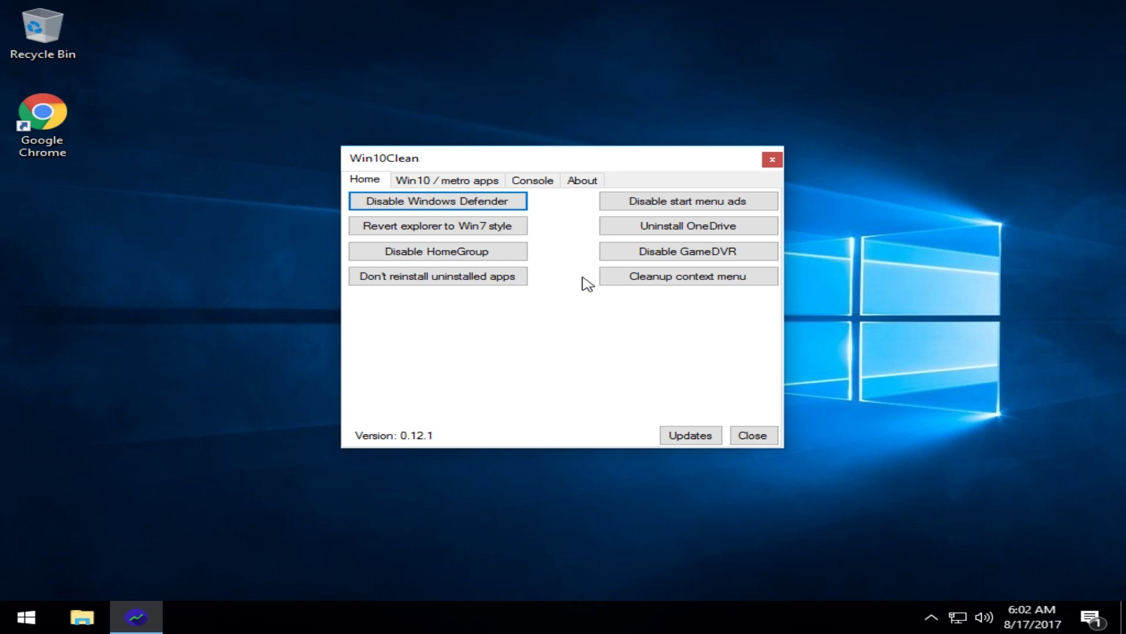
Stop Windows from reinstalling uninstalled apps.
click(391, 281)
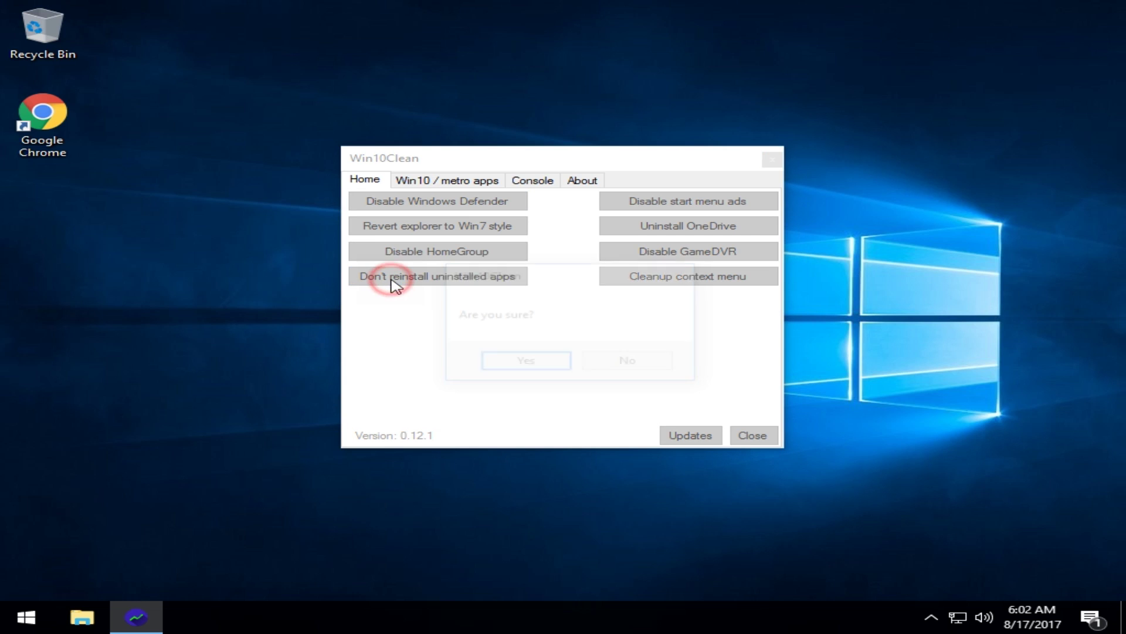
click(539, 360)
click(581, 378)
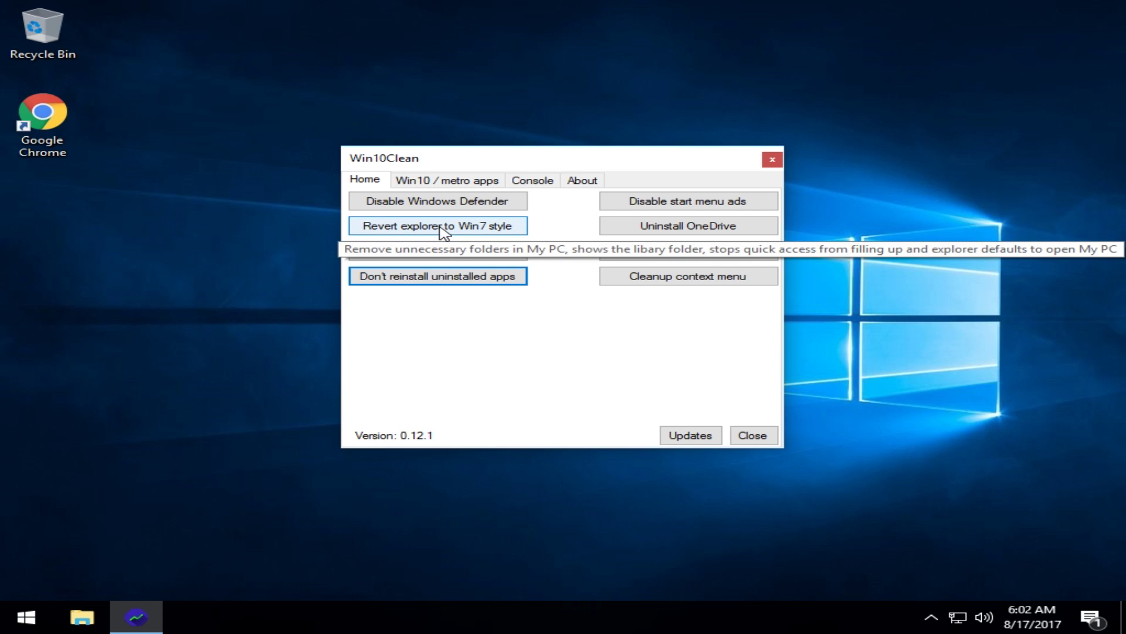
Revert File Explorer to the Windows 7 style, running the tweak a second time as prompted.
click(444, 229)
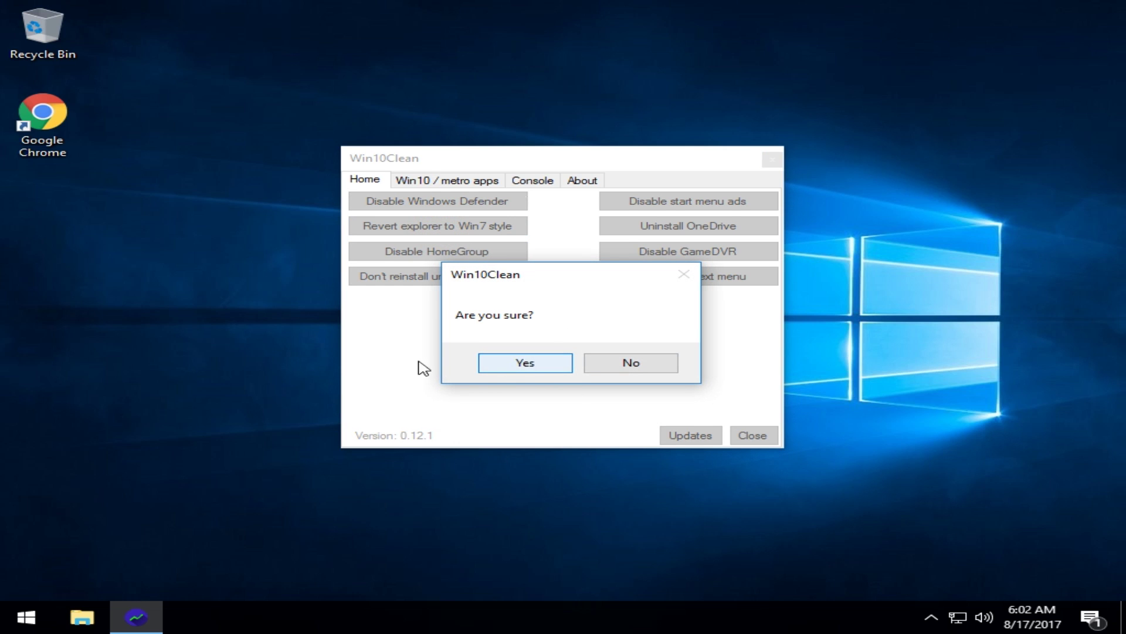
click(536, 370)
click(596, 365)
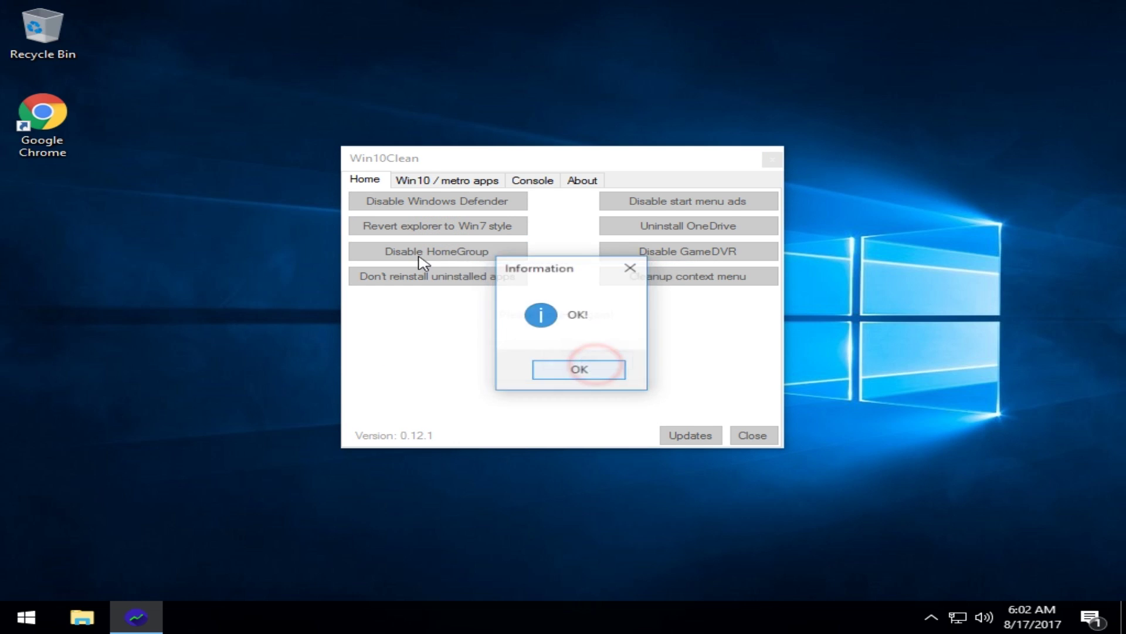
click(568, 372)
click(409, 228)
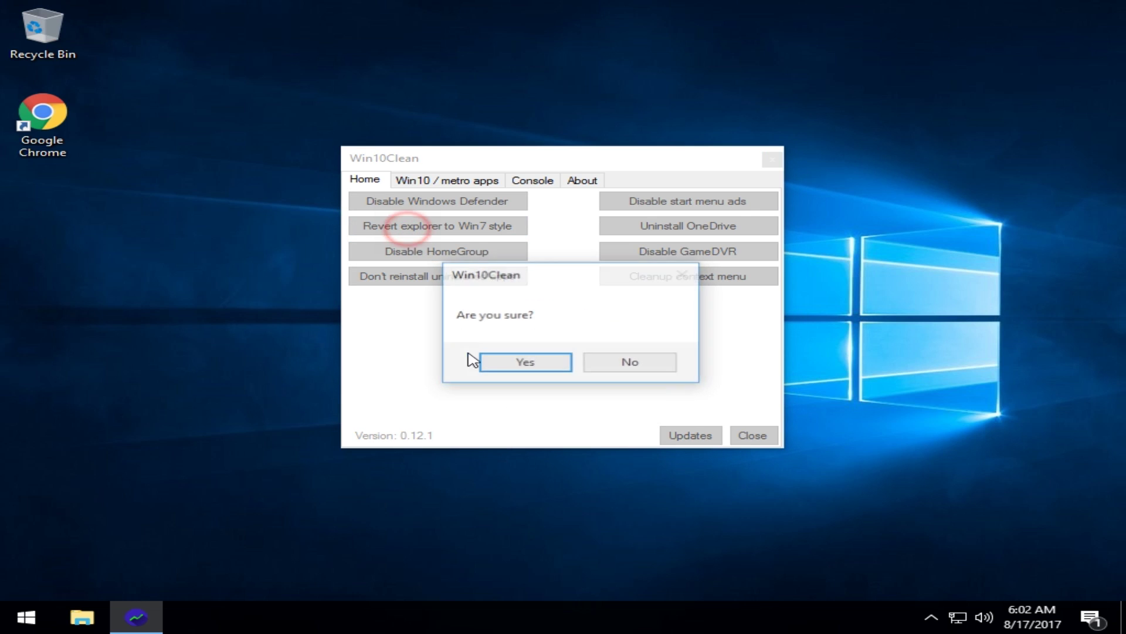
click(506, 369)
click(592, 371)
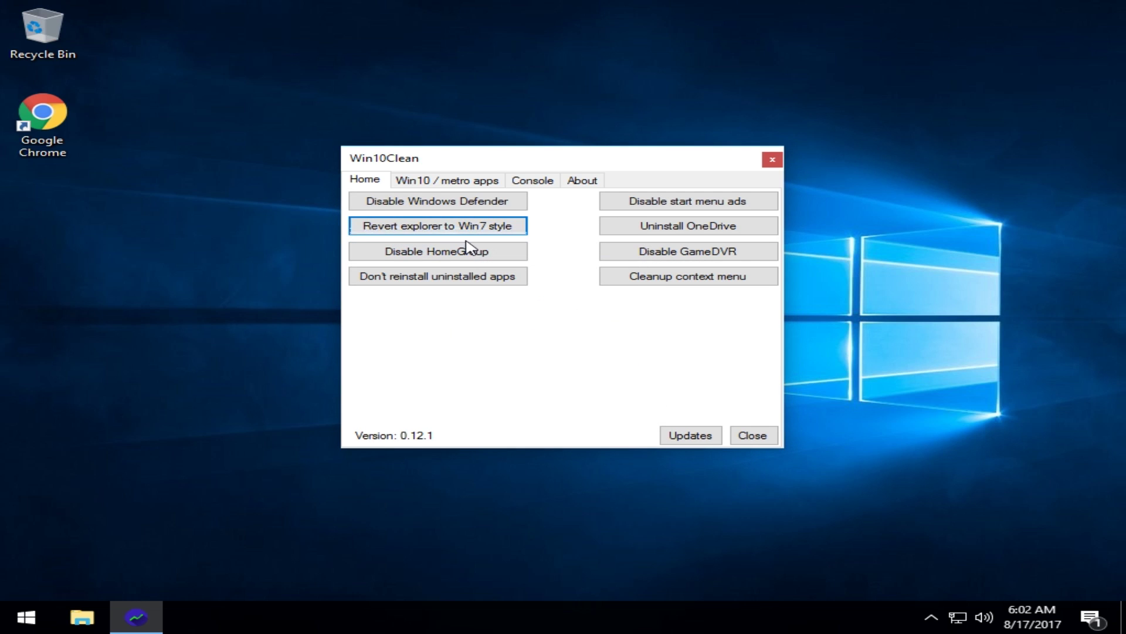
Disable Start menu ads, then cancel the OneDrive uninstall to keep OneDrive.
click(692, 201)
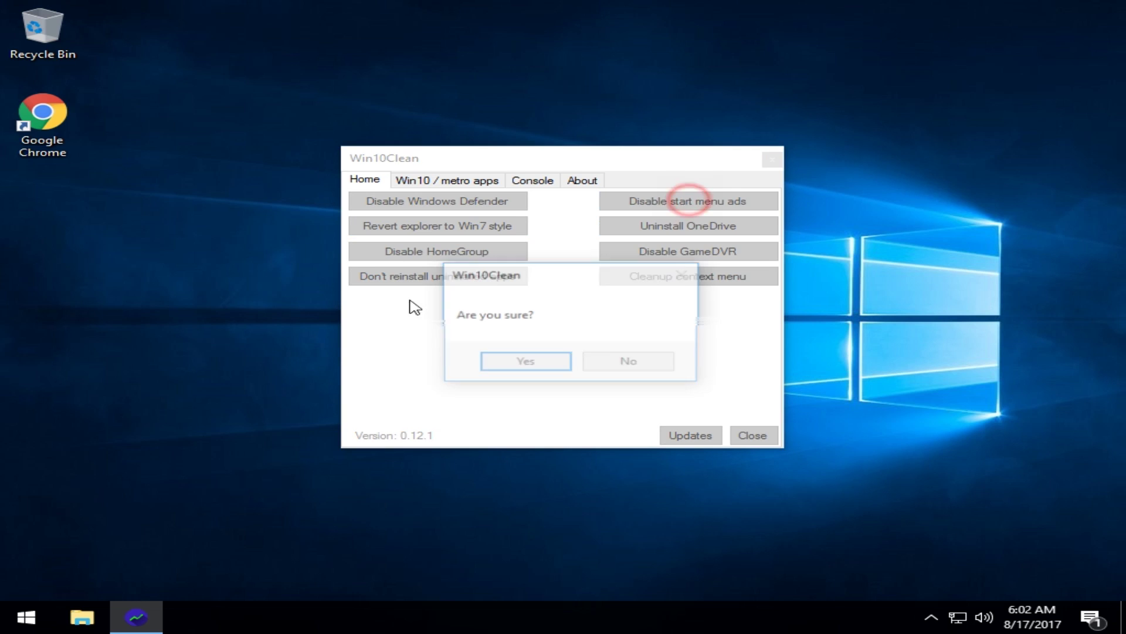
click(530, 363)
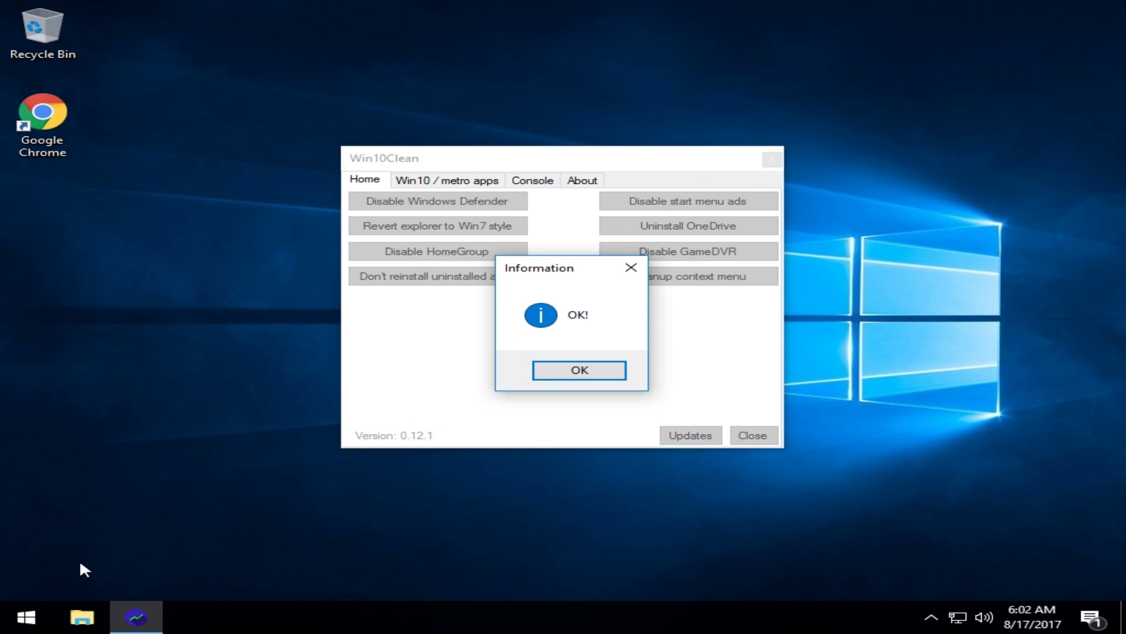
click(27, 616)
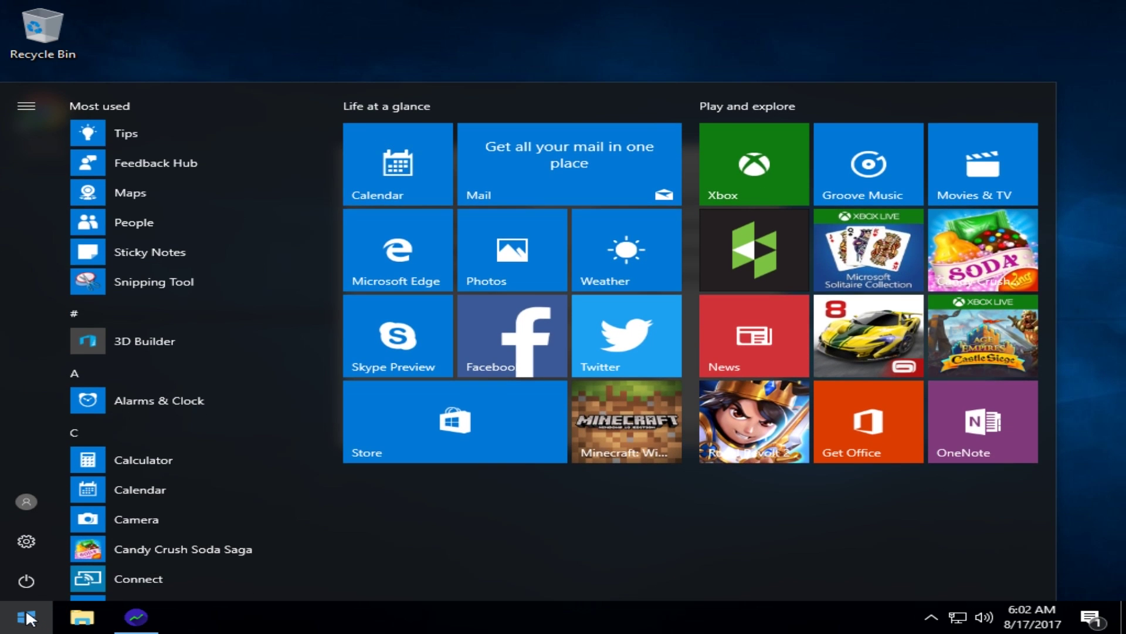
click(27, 616)
click(570, 378)
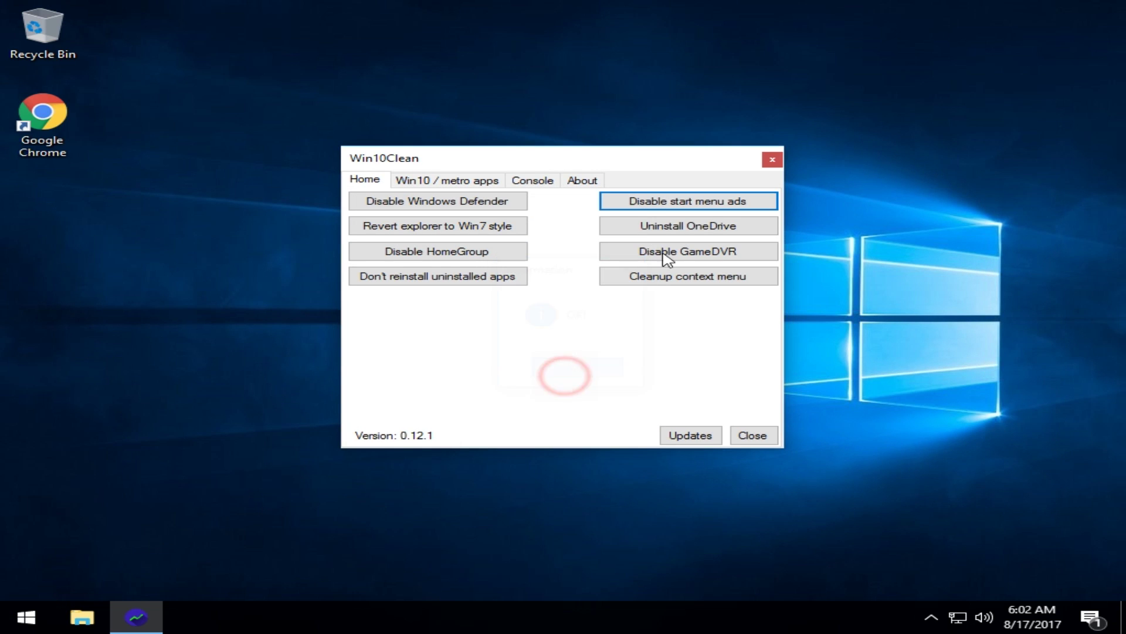
click(659, 230)
click(622, 366)
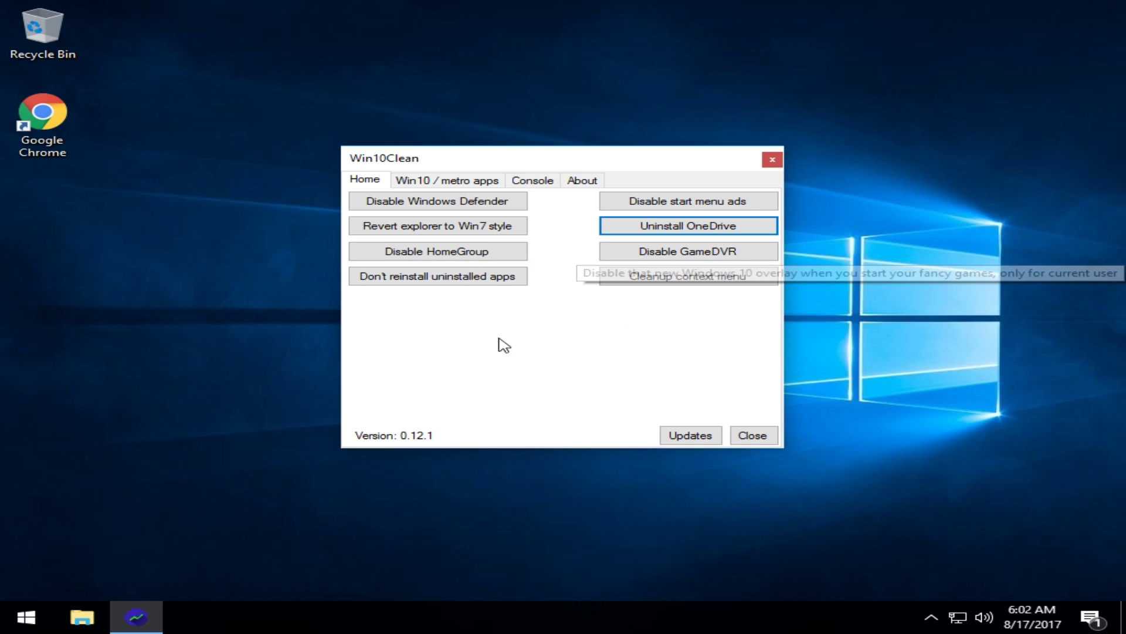
Clean up the right-click context menu and verify it in the Pictures folder.
click(652, 280)
click(524, 362)
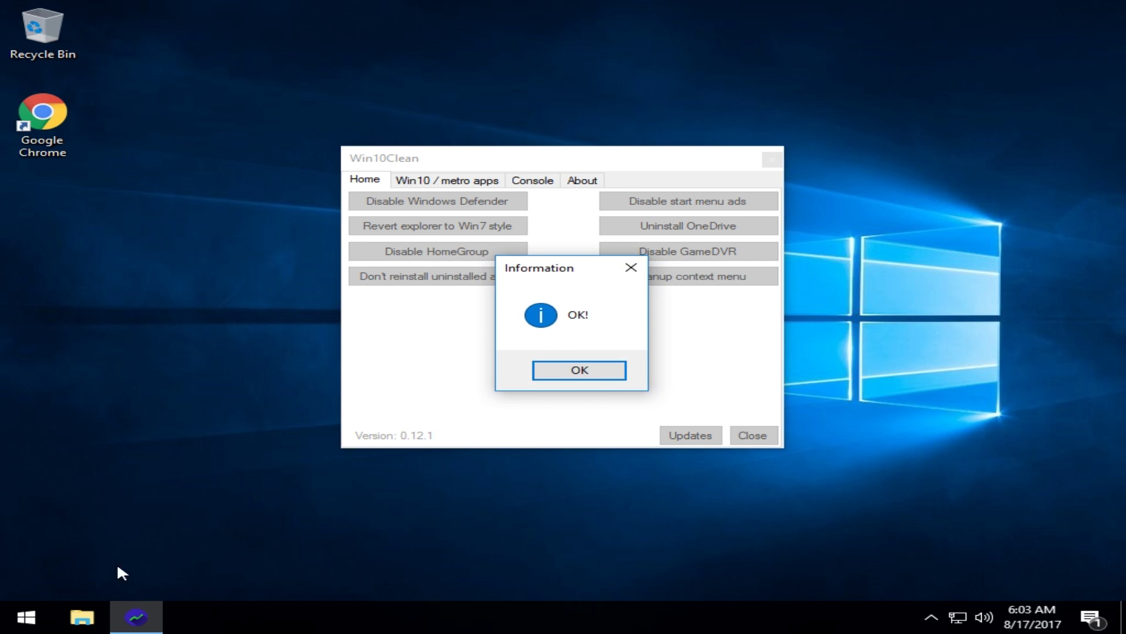
click(589, 373)
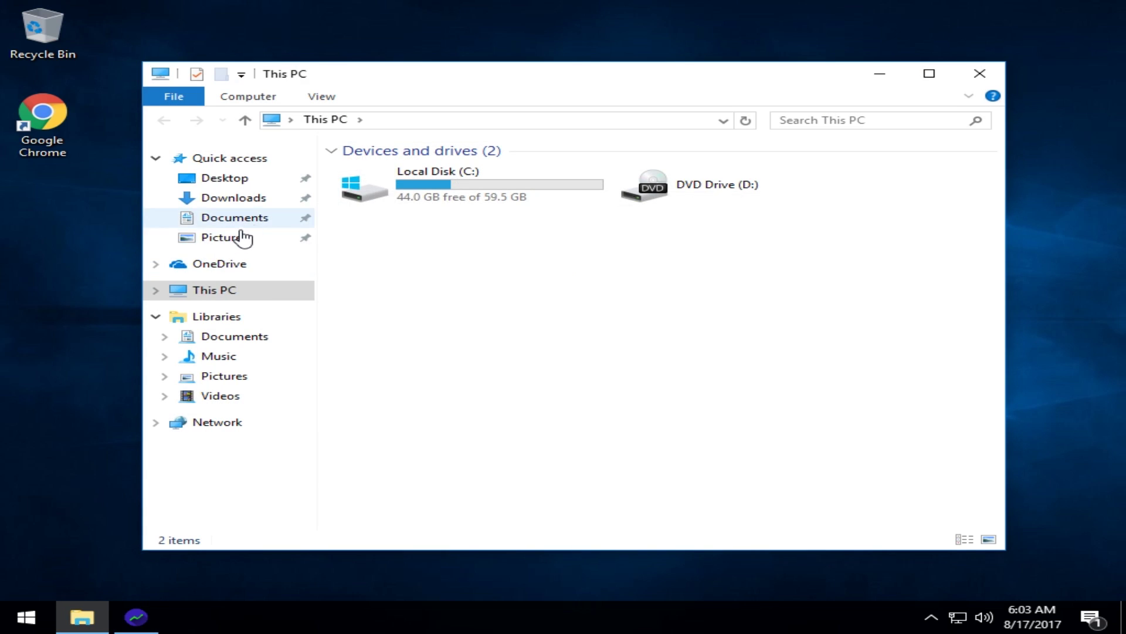
click(240, 237)
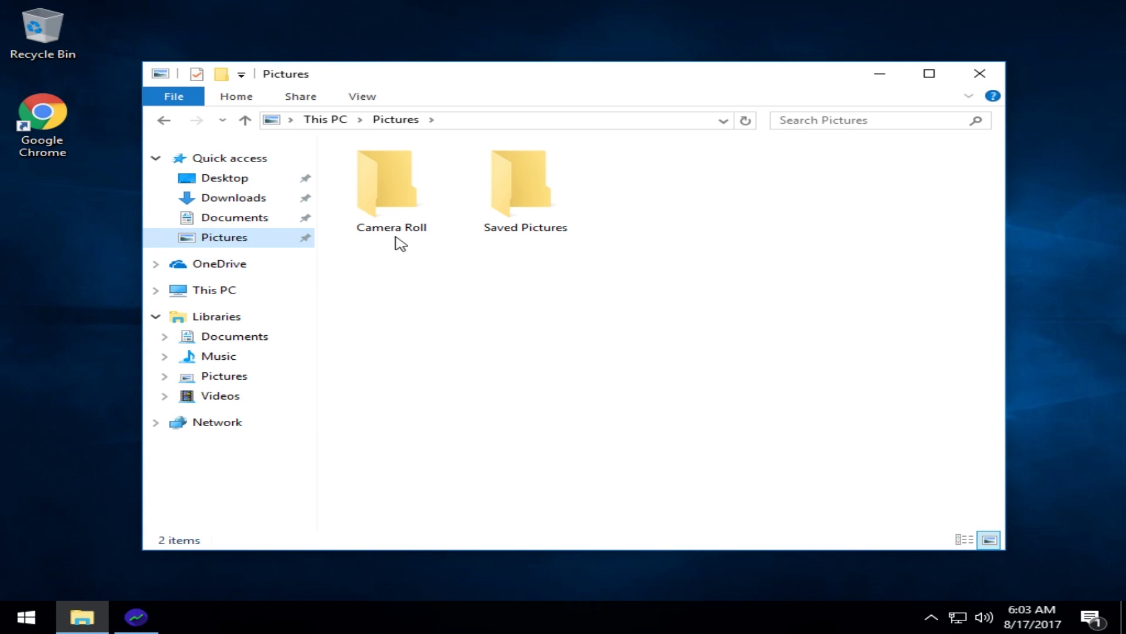
right_click(377, 346)
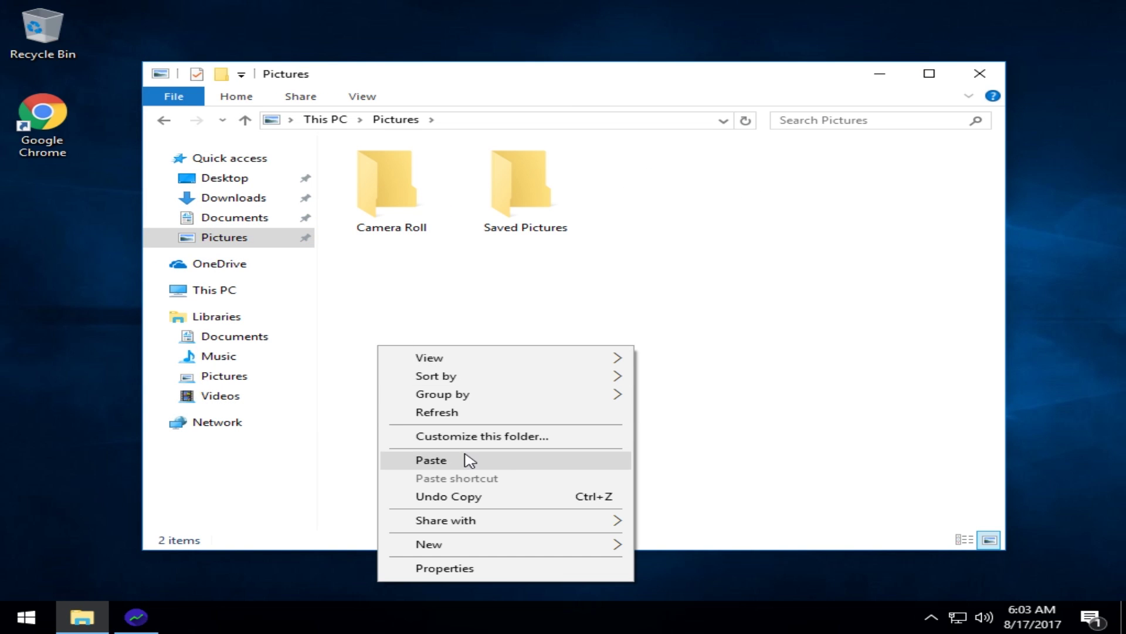
click(979, 73)
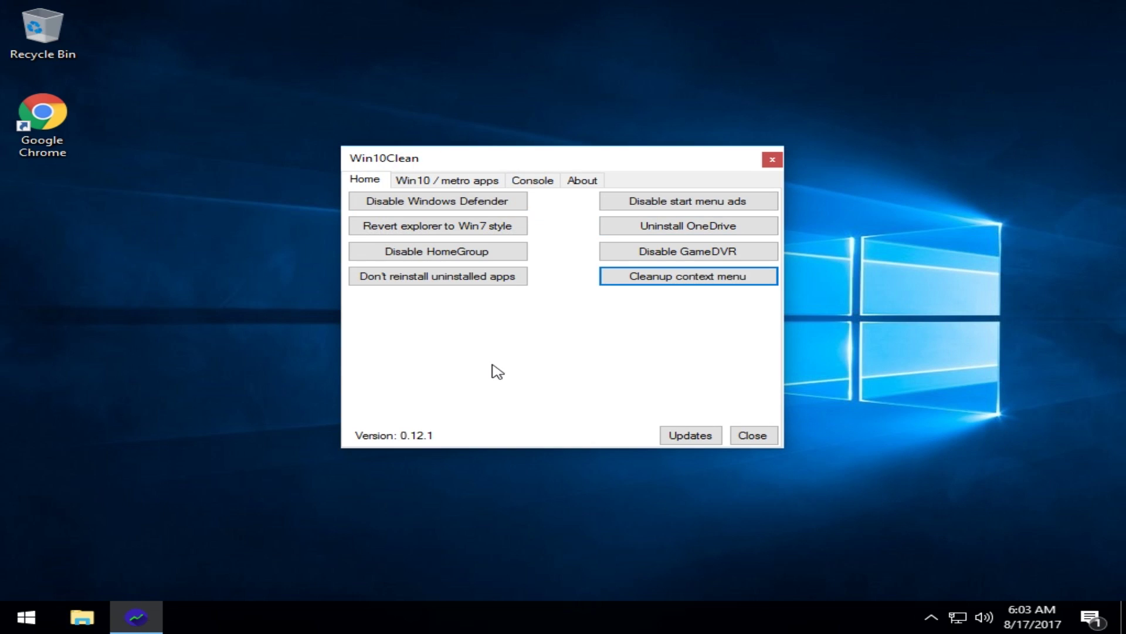
Uninstall the 9E2F88E3.Twitter app from the Win10 / metro apps list.
click(459, 181)
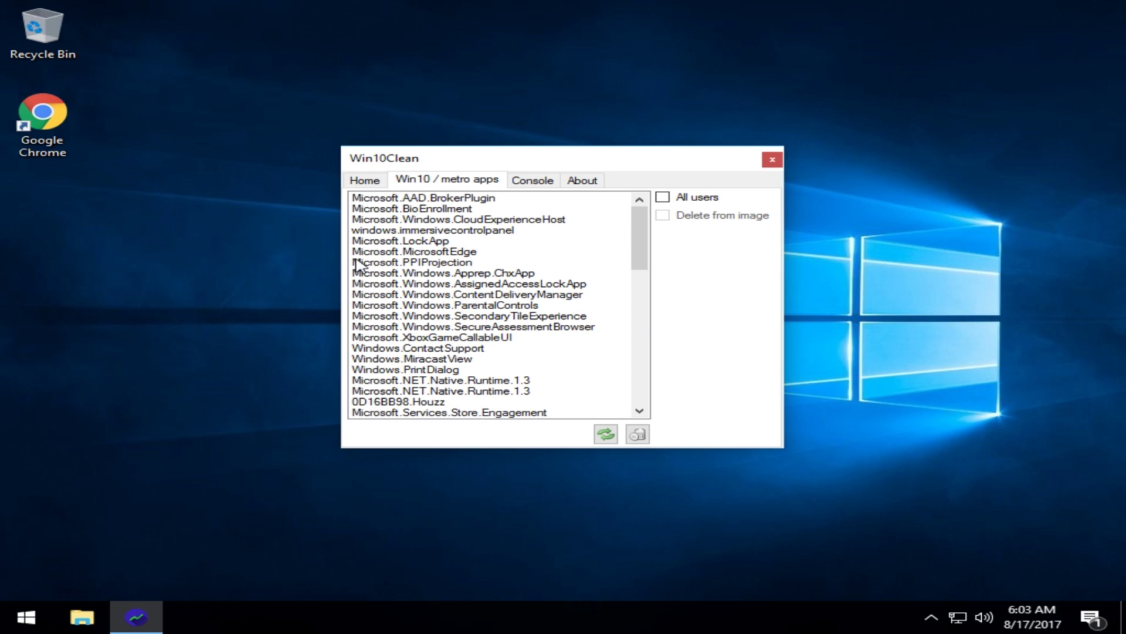
click(412, 209)
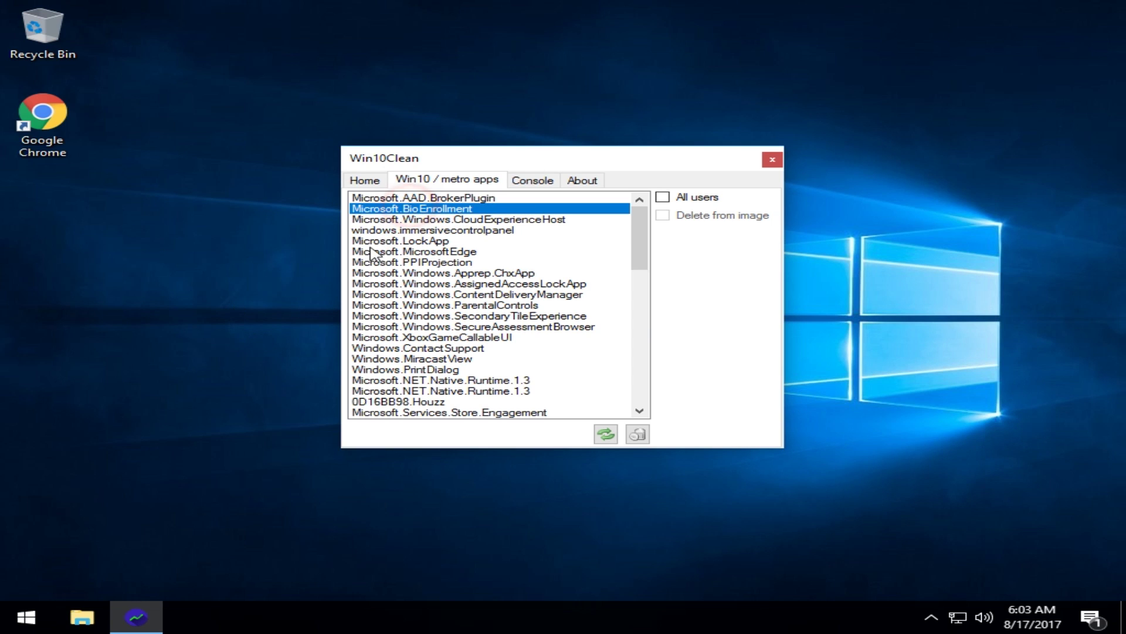
click(454, 199)
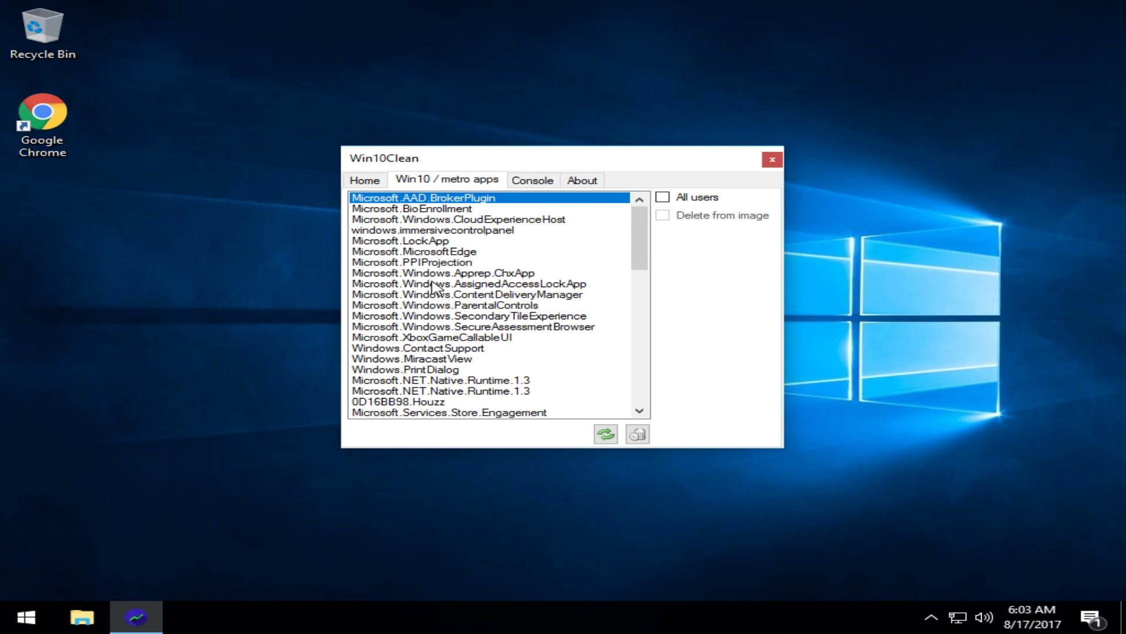
scroll(463, 305, down, 3)
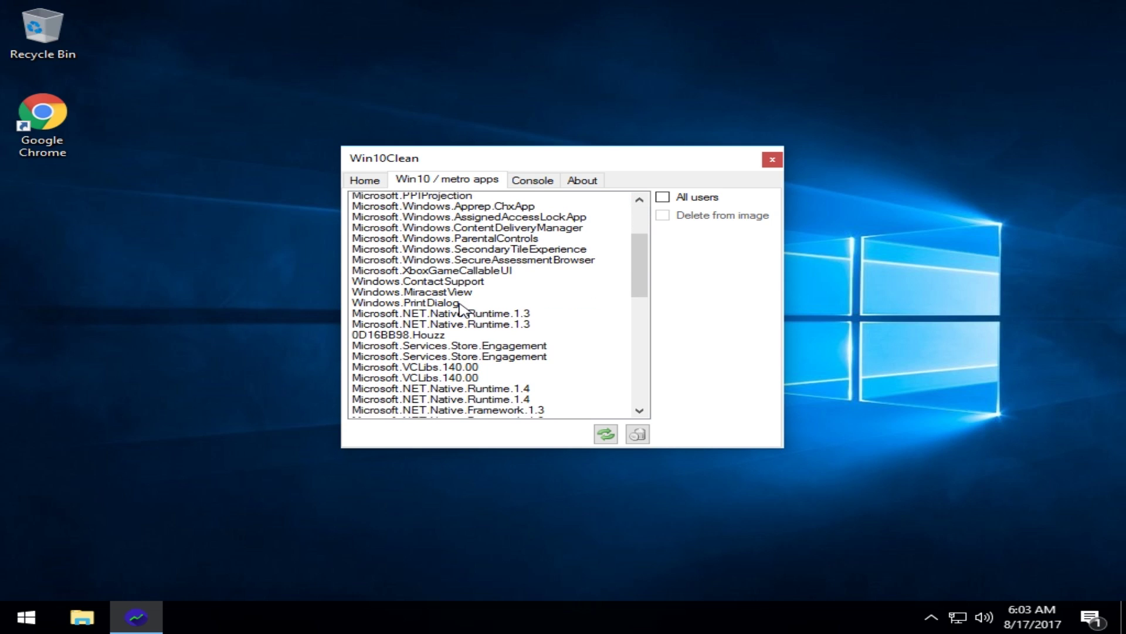
scroll(459, 308, down, 2)
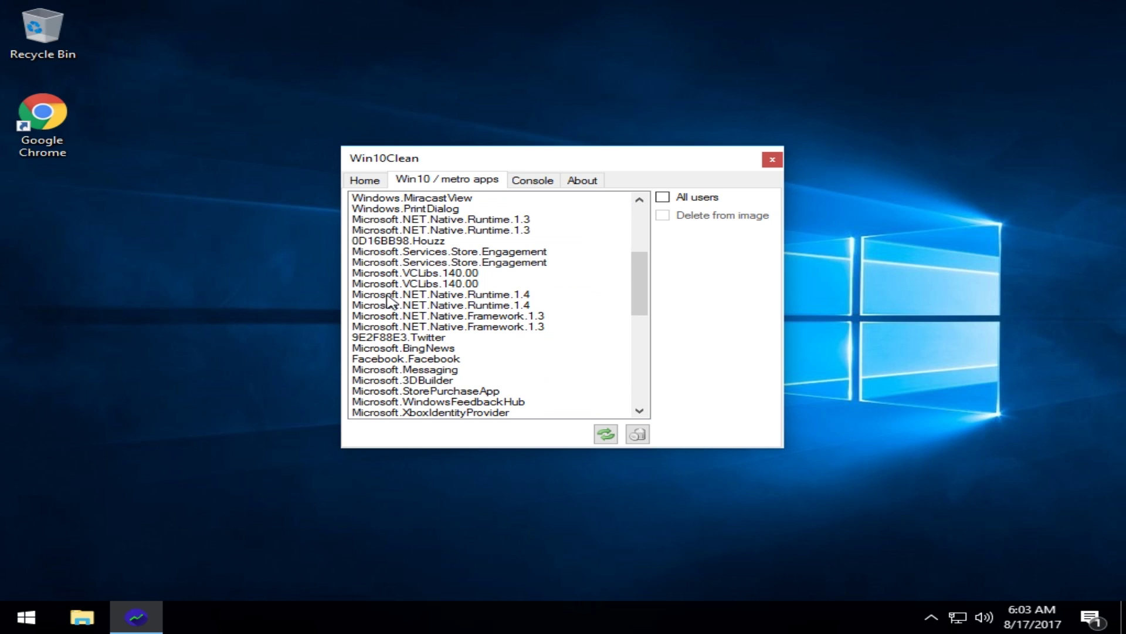
click(452, 297)
scroll(453, 300, down, 1)
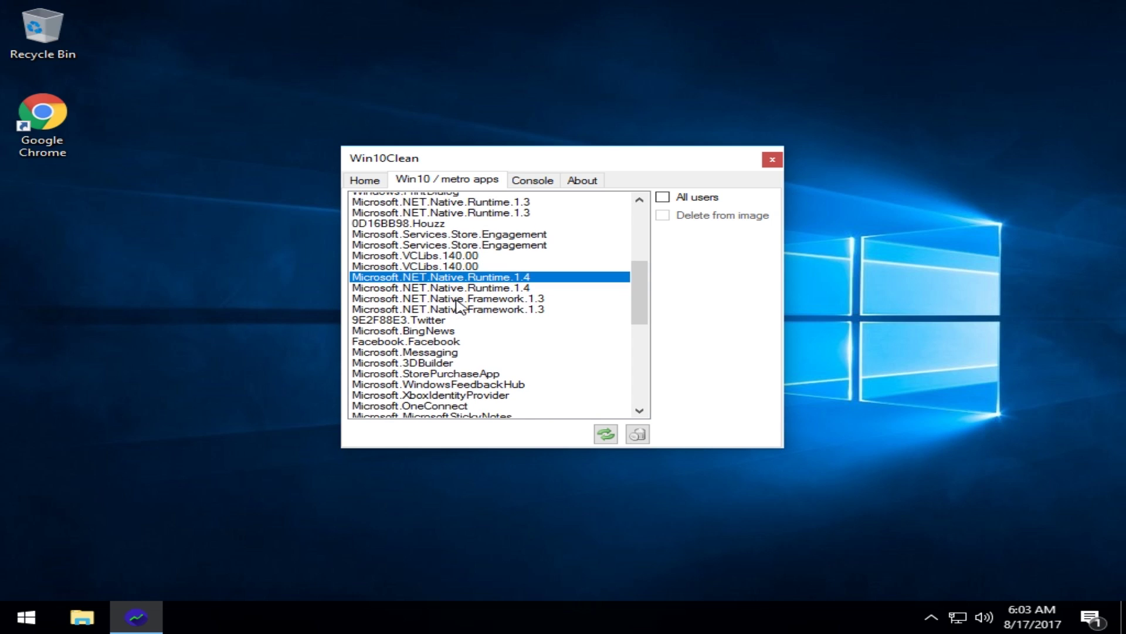
click(436, 305)
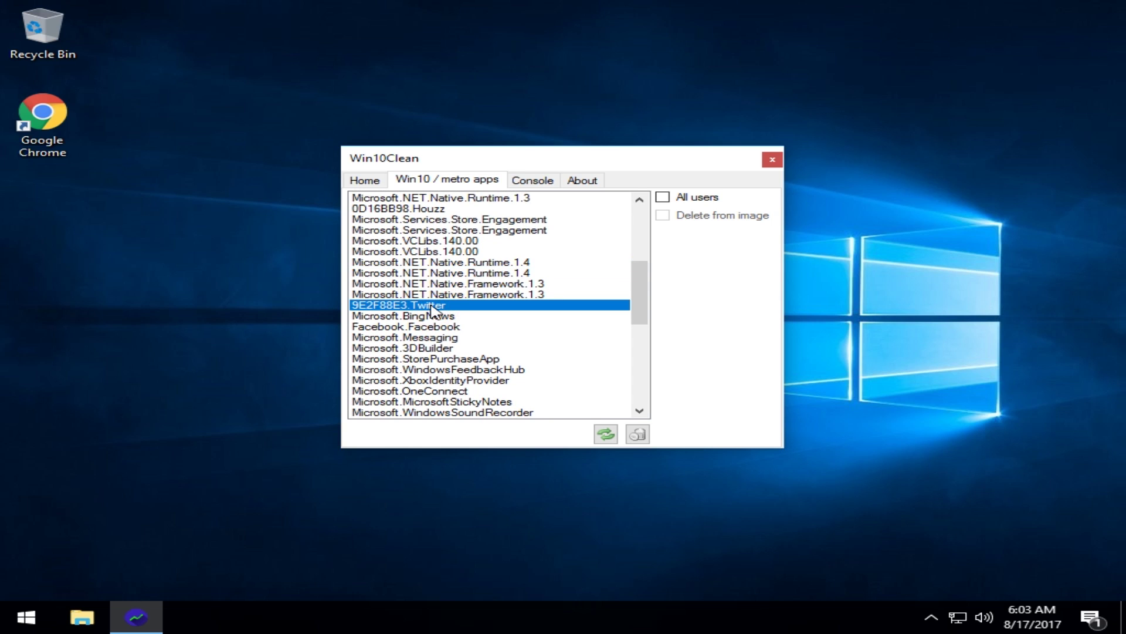
click(638, 435)
click(571, 363)
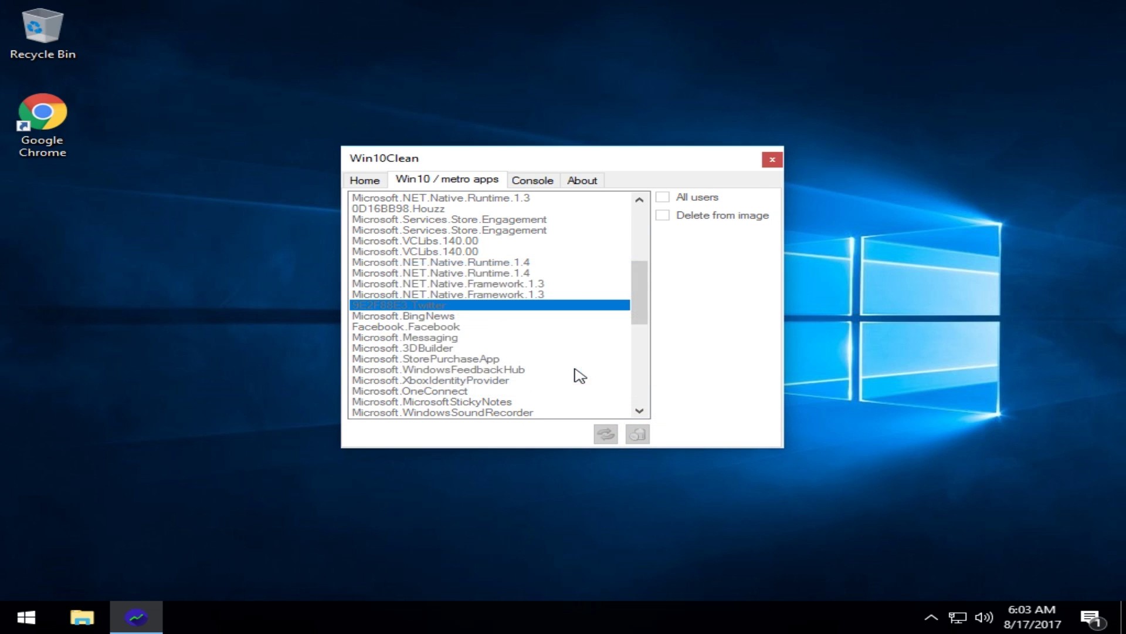
click(580, 371)
Select Microsoft.XboxIdentityProvider and uninstall it, confirming the prompts.
scroll(493, 326, down, 3)
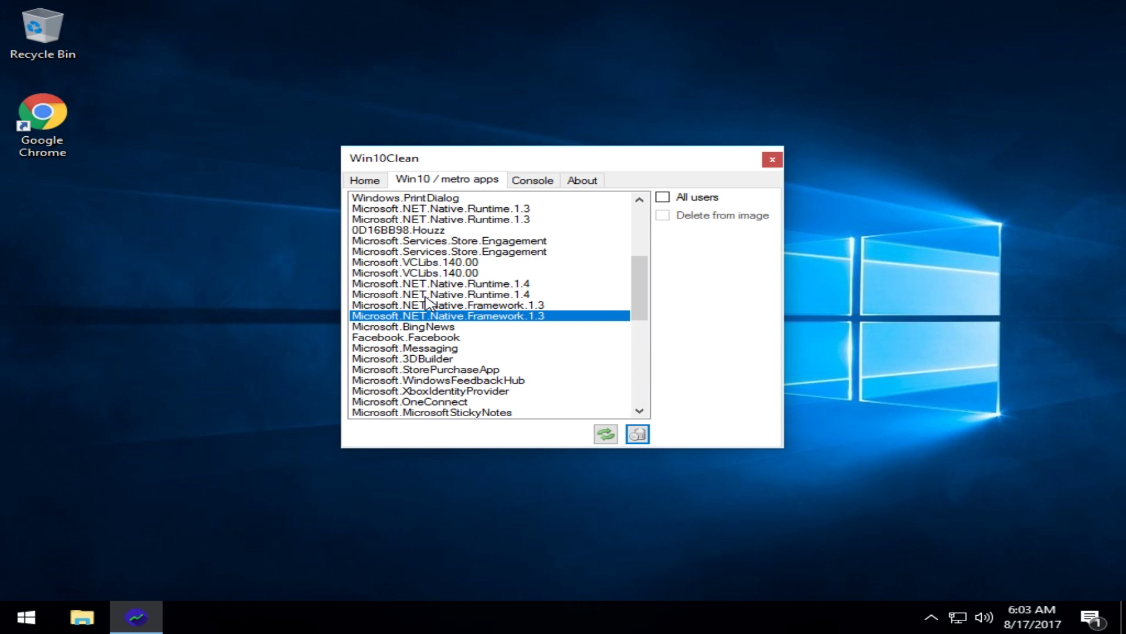
click(418, 327)
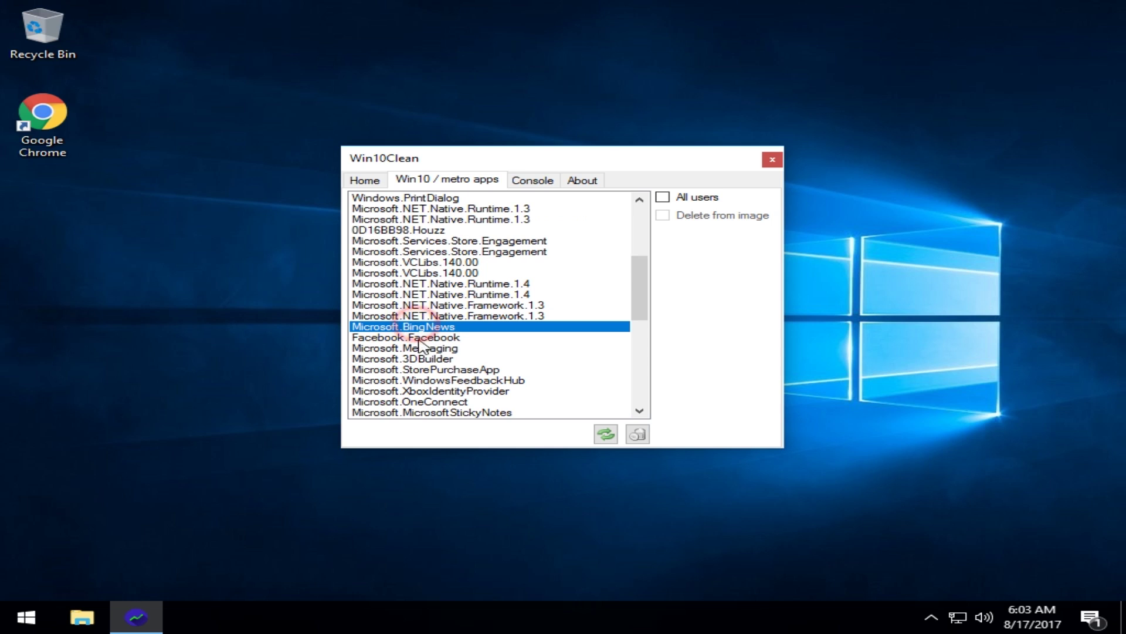
click(420, 338)
click(415, 348)
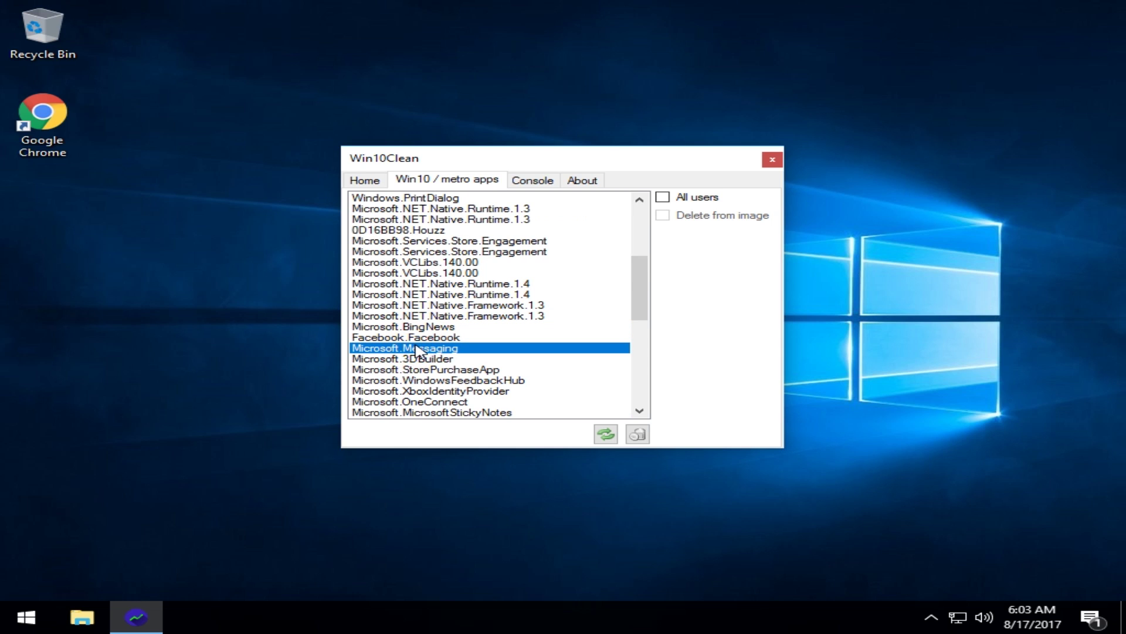
scroll(491, 364, down, 1)
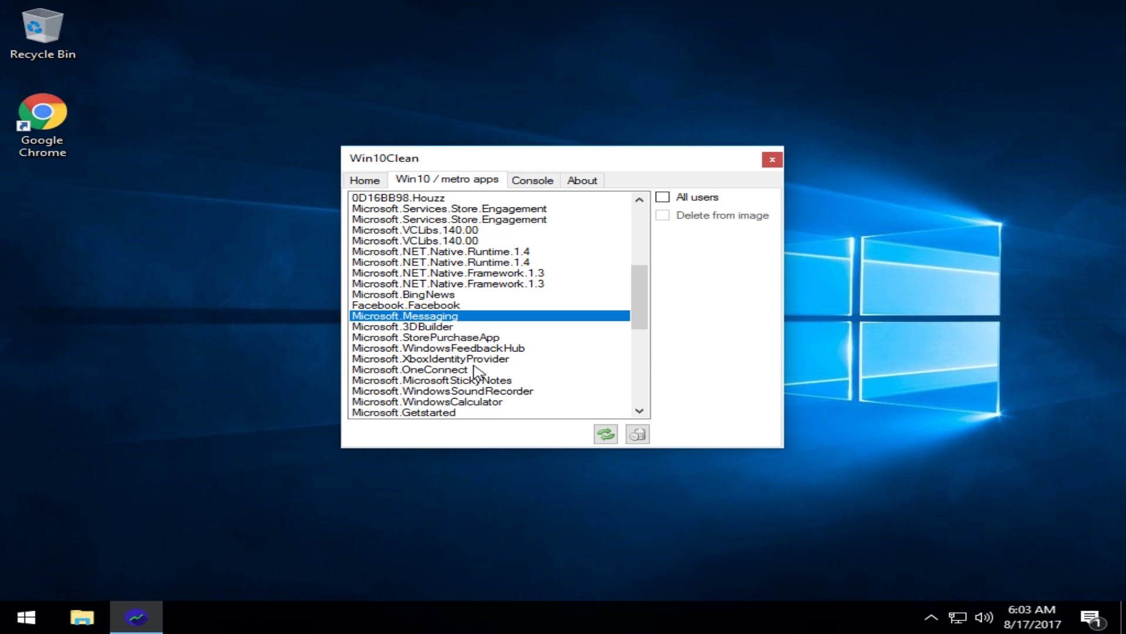
click(478, 359)
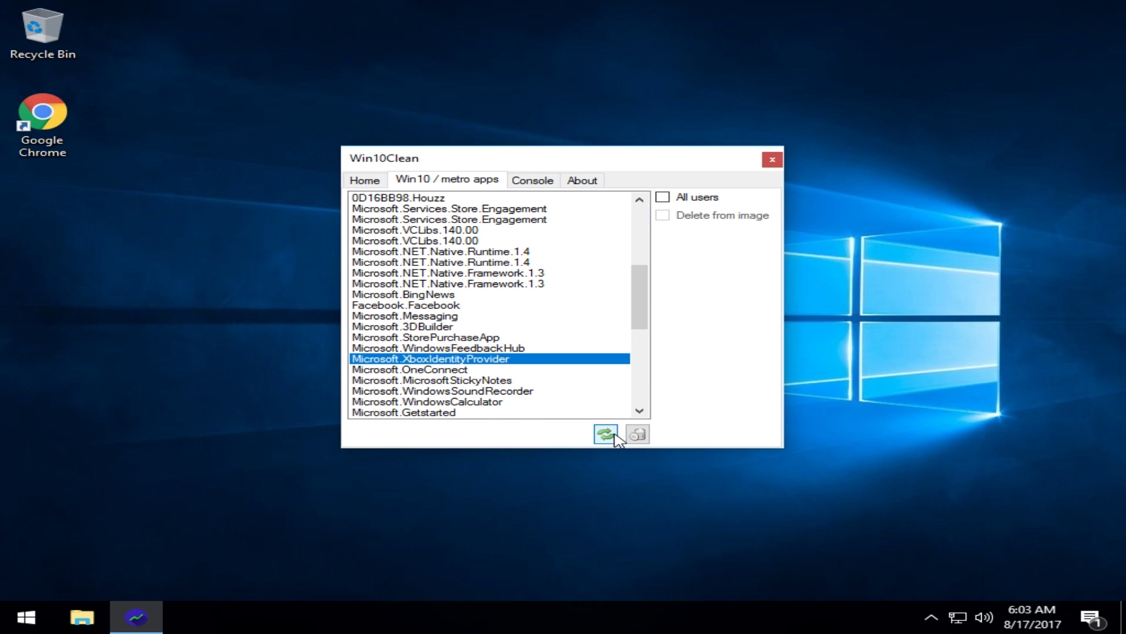
click(638, 434)
click(646, 357)
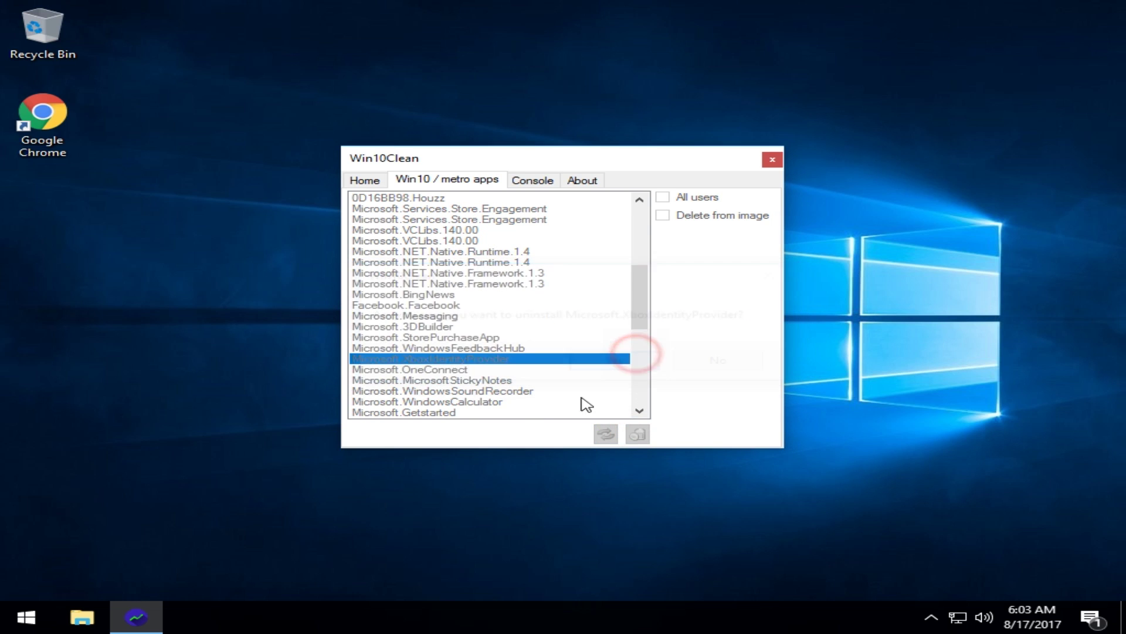
click(583, 371)
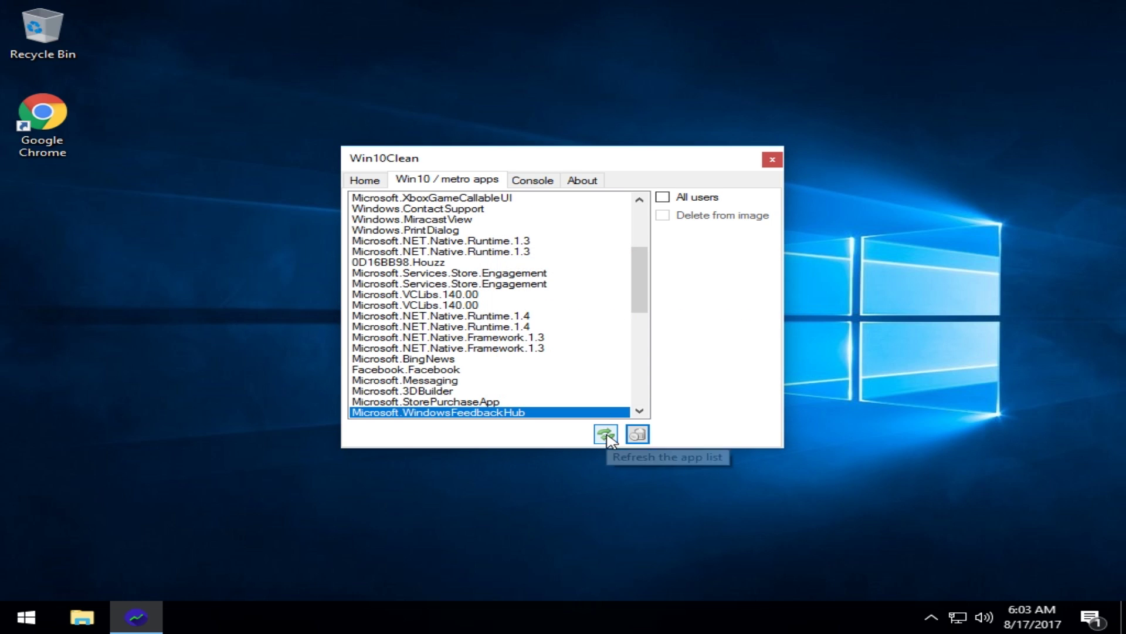
Refresh the app list and check that Microsoft.XboxIdentityProvider is gone.
click(606, 434)
scroll(478, 365, down, 1)
scroll(476, 363, down, 6)
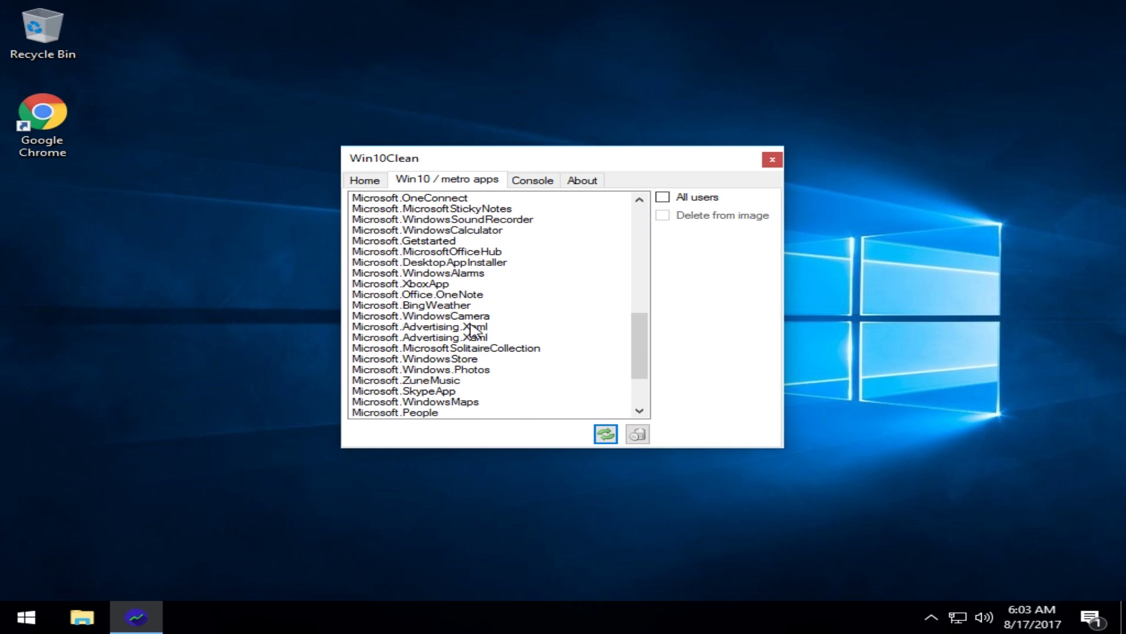
scroll(474, 340, up, 2)
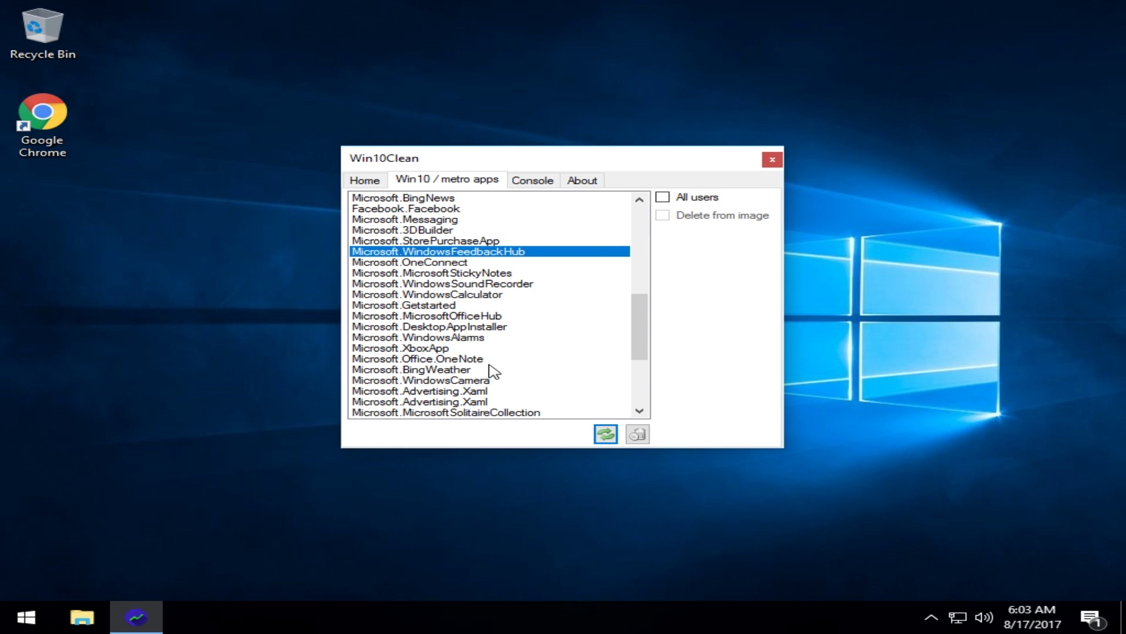
scroll(490, 369, down, 3)
scroll(494, 371, down, 2)
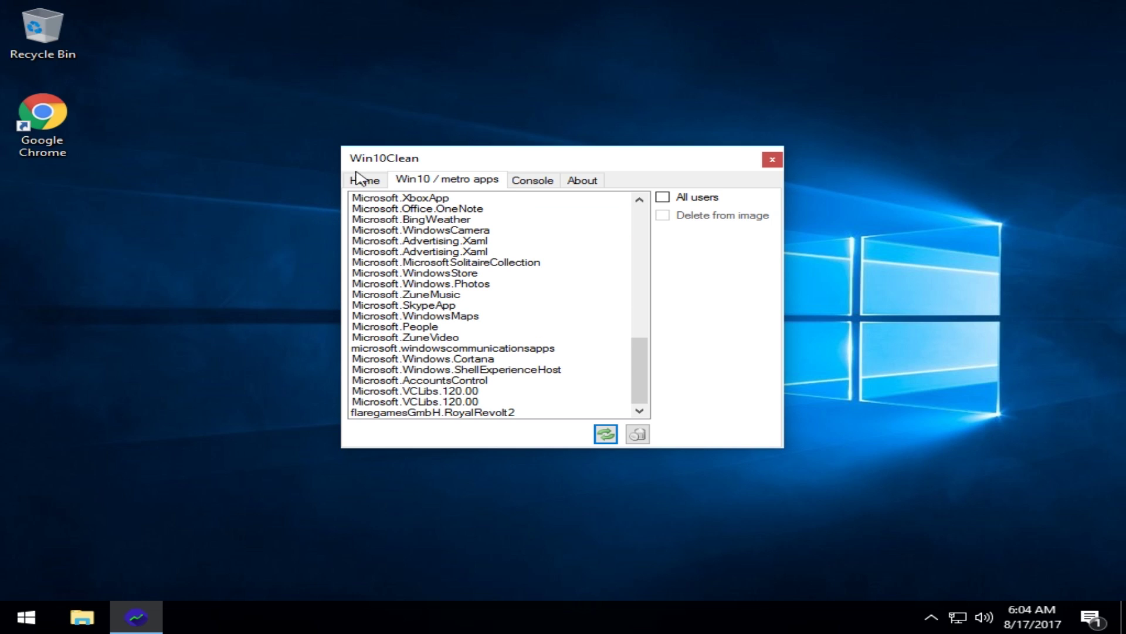
drag(550, 161, 535, 159)
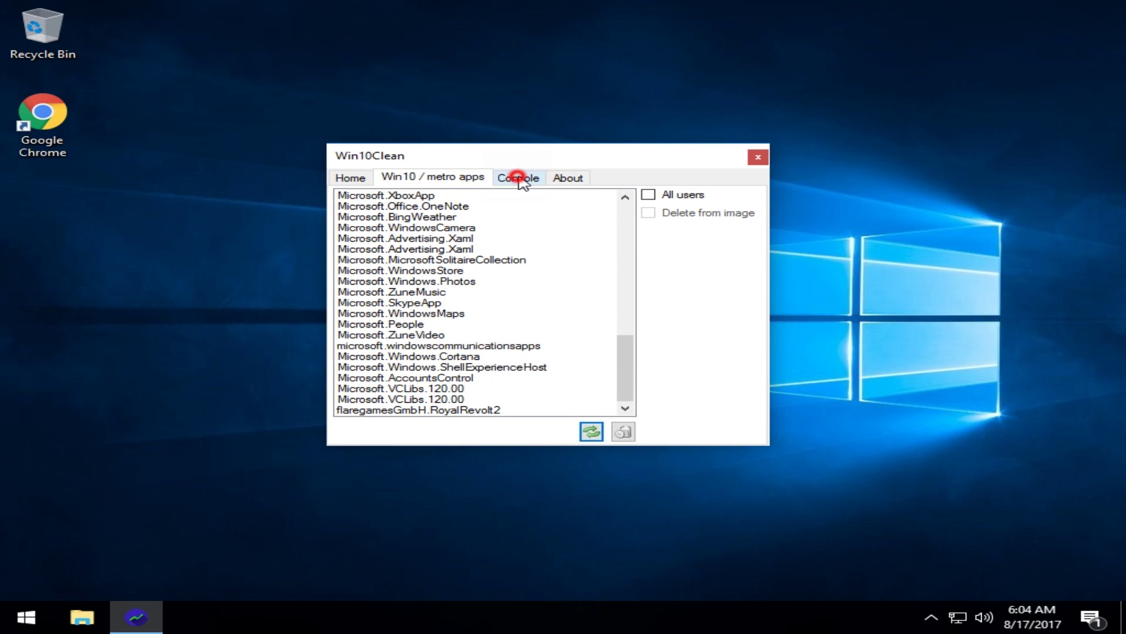
click(532, 179)
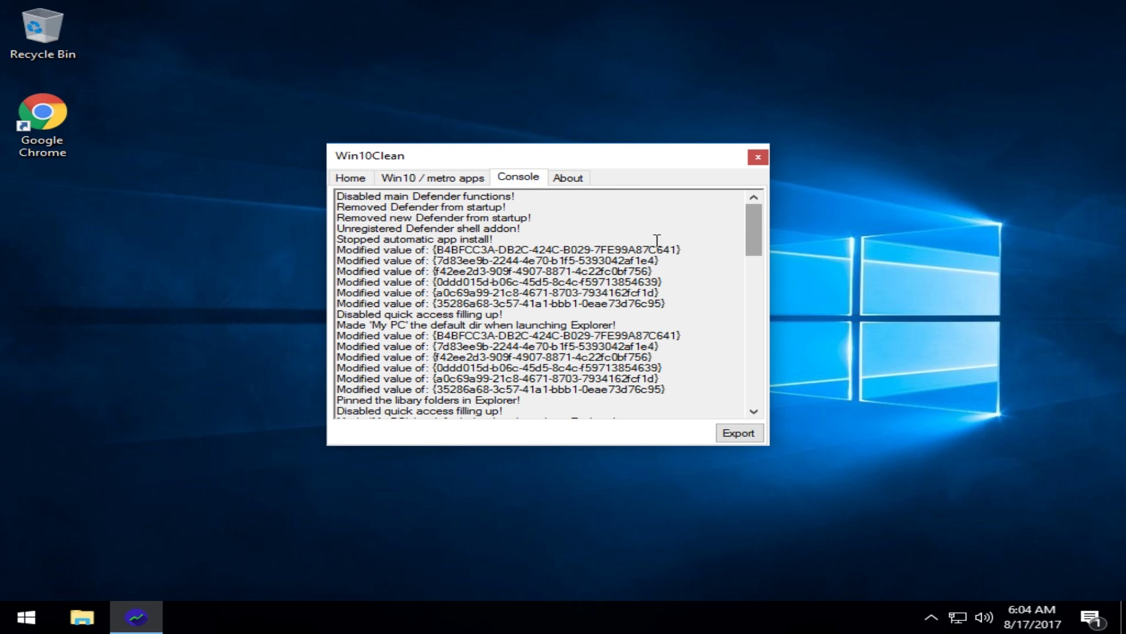
drag(429, 252, 694, 250)
scroll(589, 286, down, 2)
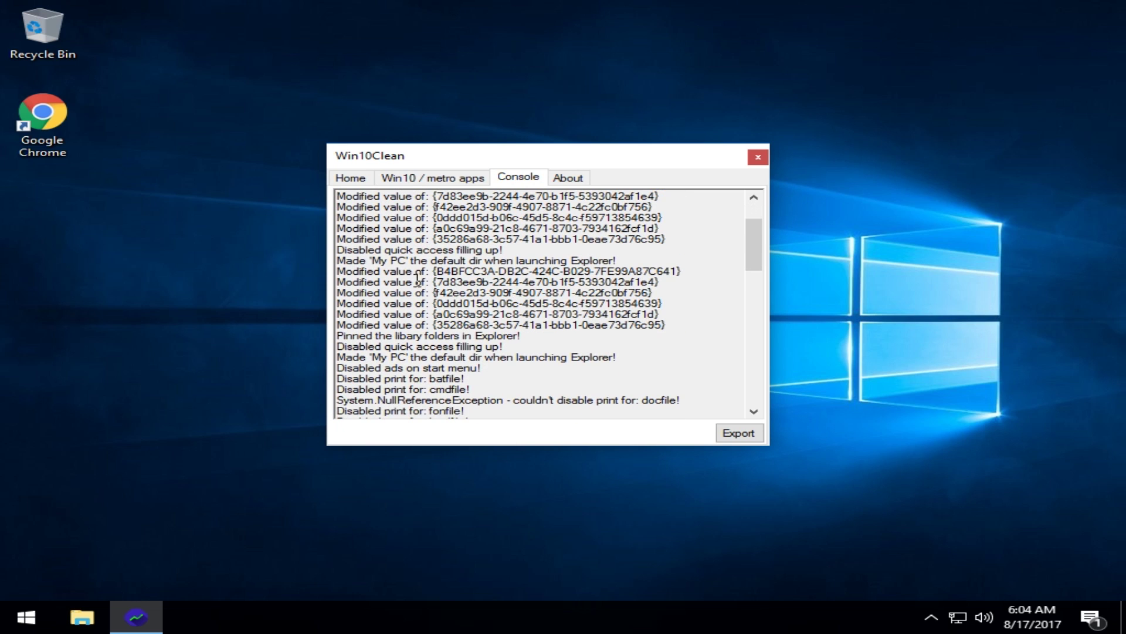
scroll(486, 377, down, 6)
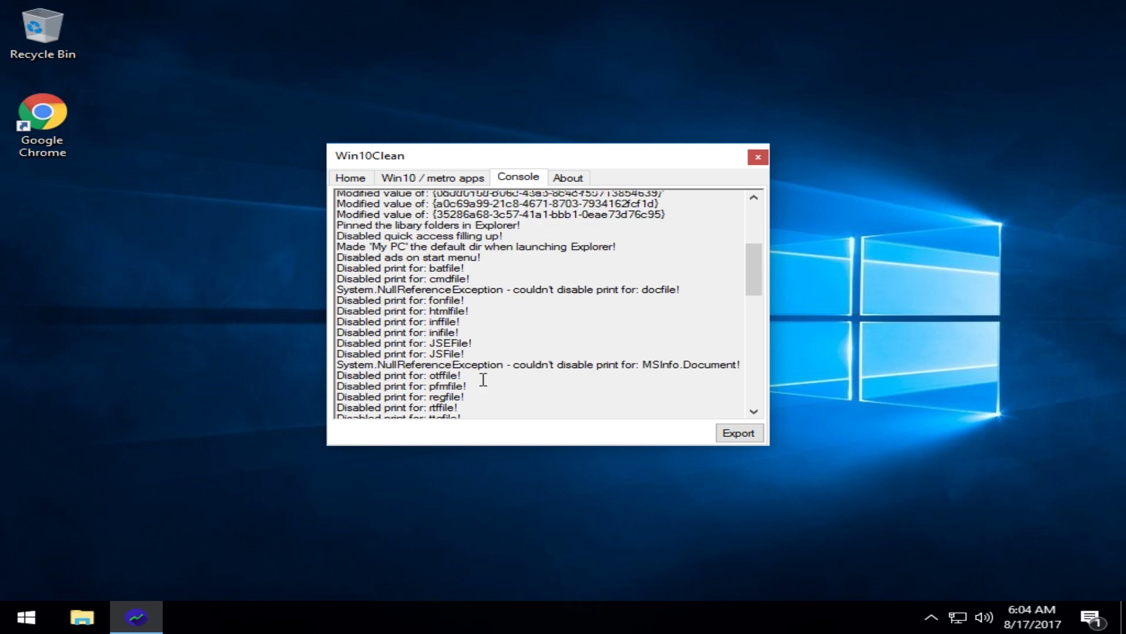
scroll(527, 305, up, 8)
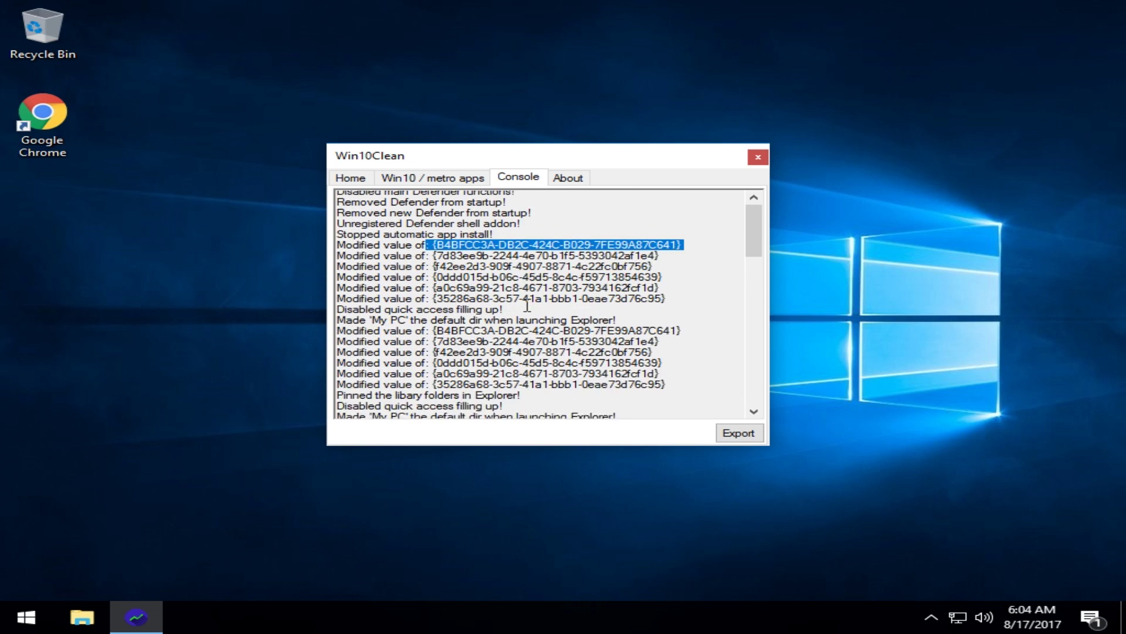
click(568, 177)
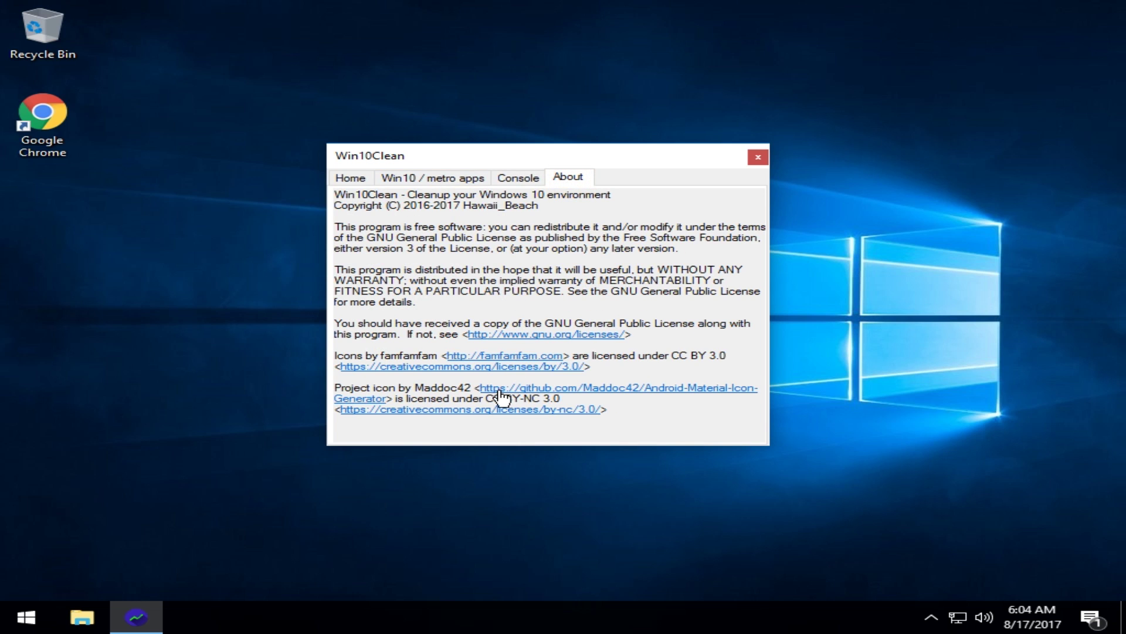
click(528, 176)
click(437, 177)
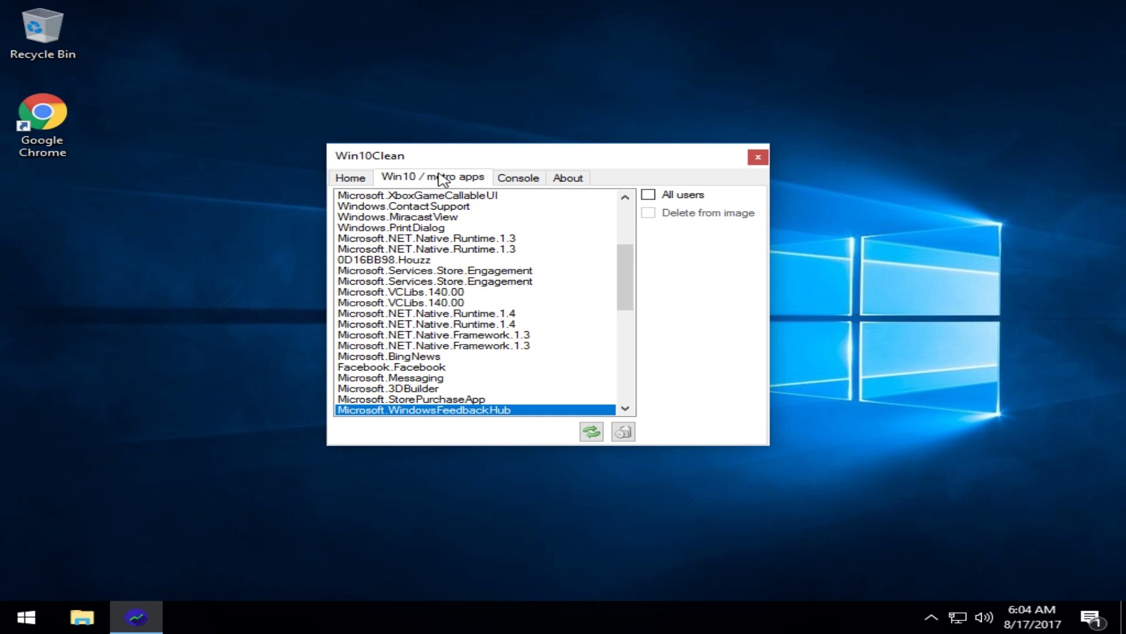
Switch Win10Clean back to the Home tab.
click(355, 178)
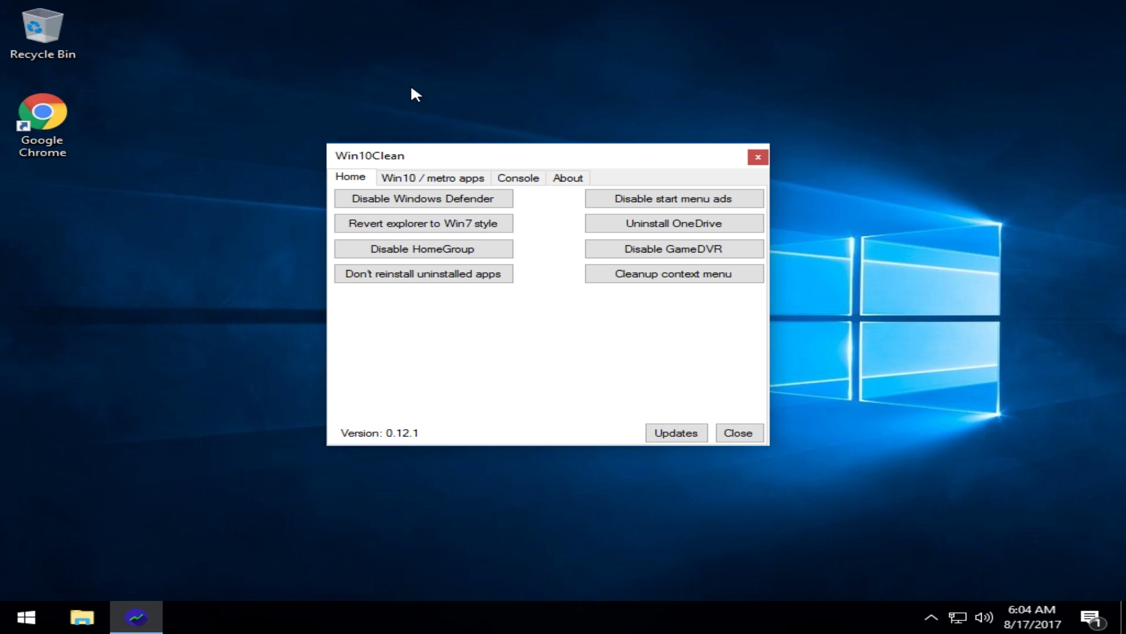
drag(562, 158, 546, 140)
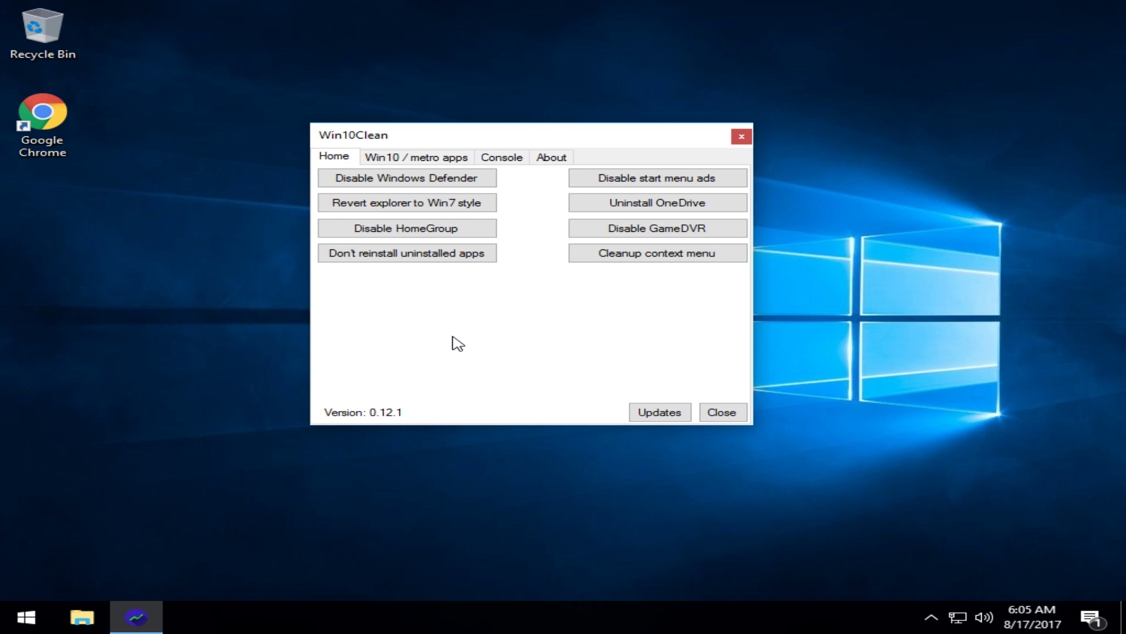
mouse_move(518, 134)
mouse_down()
mouse_move(575, 145)
mouse_move(525, 135)
mouse_up()
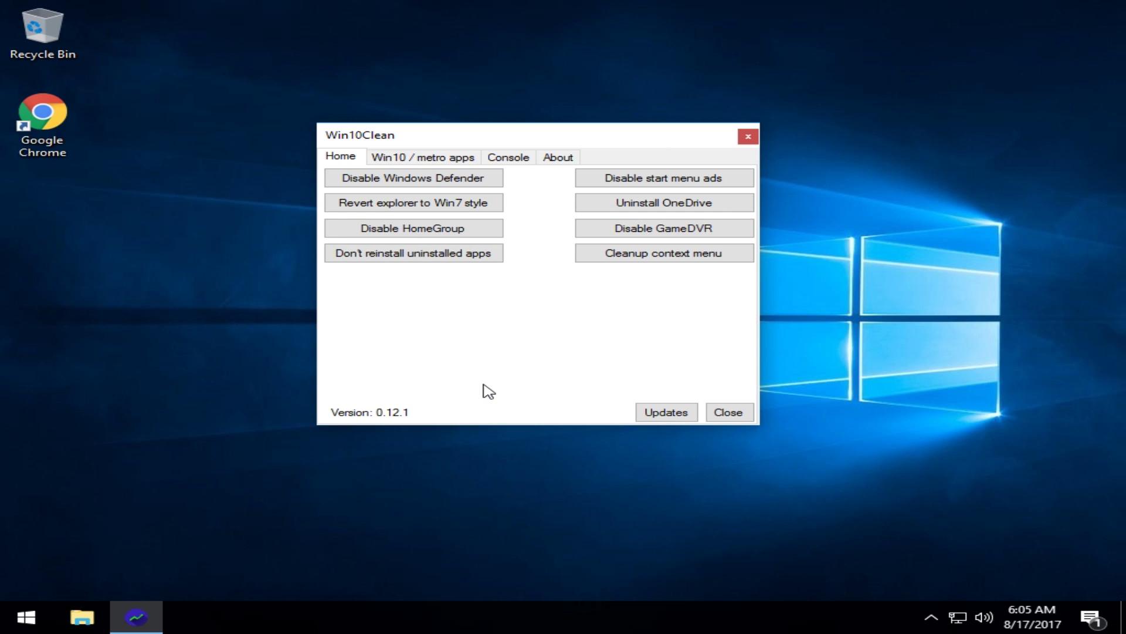
Browse the Win10 / metro apps list and select microsoft.windowscommunicationsapps.
click(459, 158)
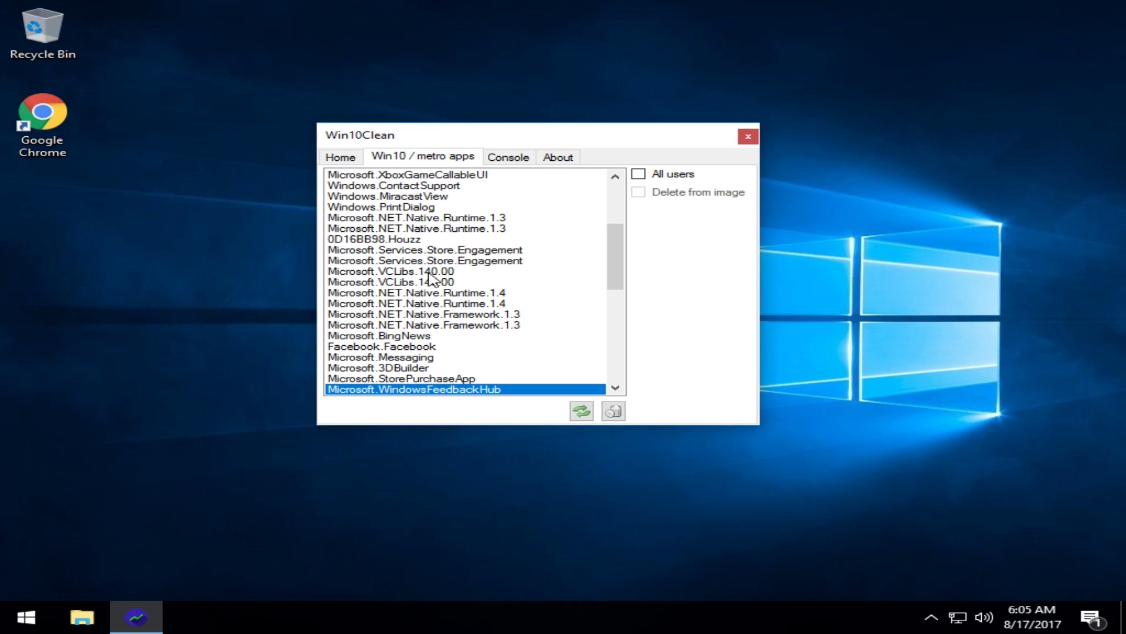
scroll(431, 276, down, 2)
scroll(433, 279, down, 4)
scroll(443, 320, down, 4)
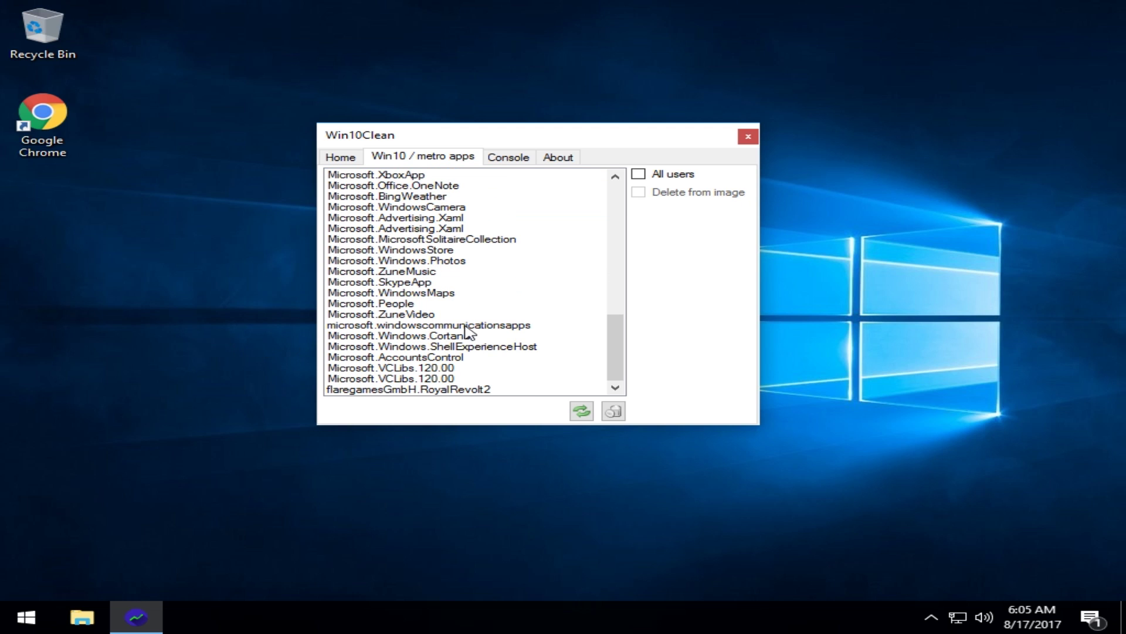
click(467, 326)
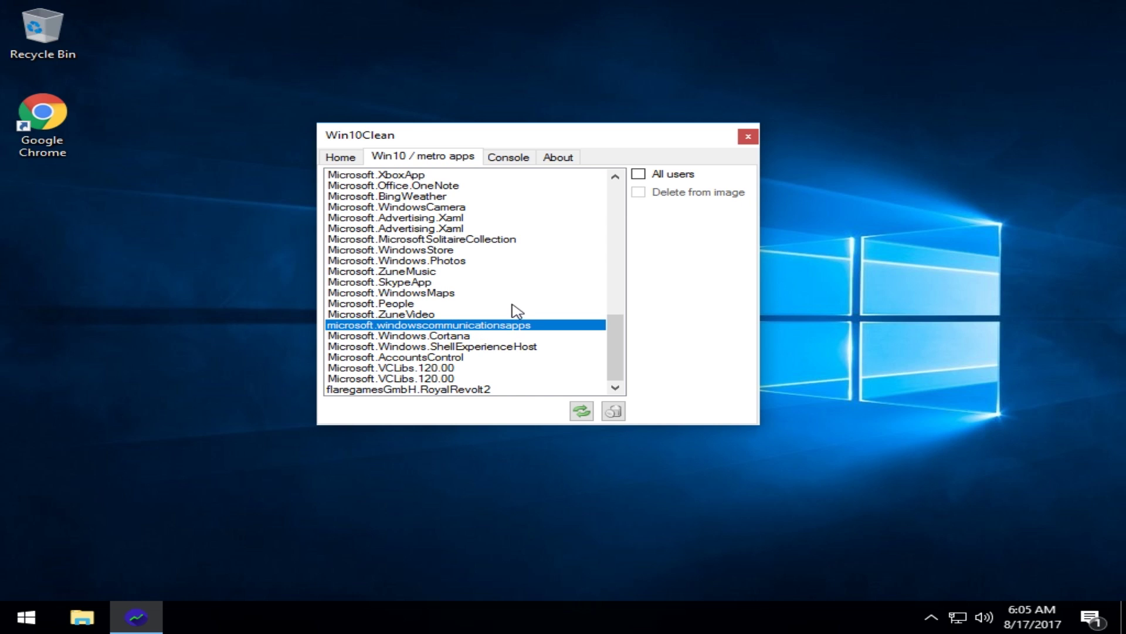
scroll(514, 307, up, 7)
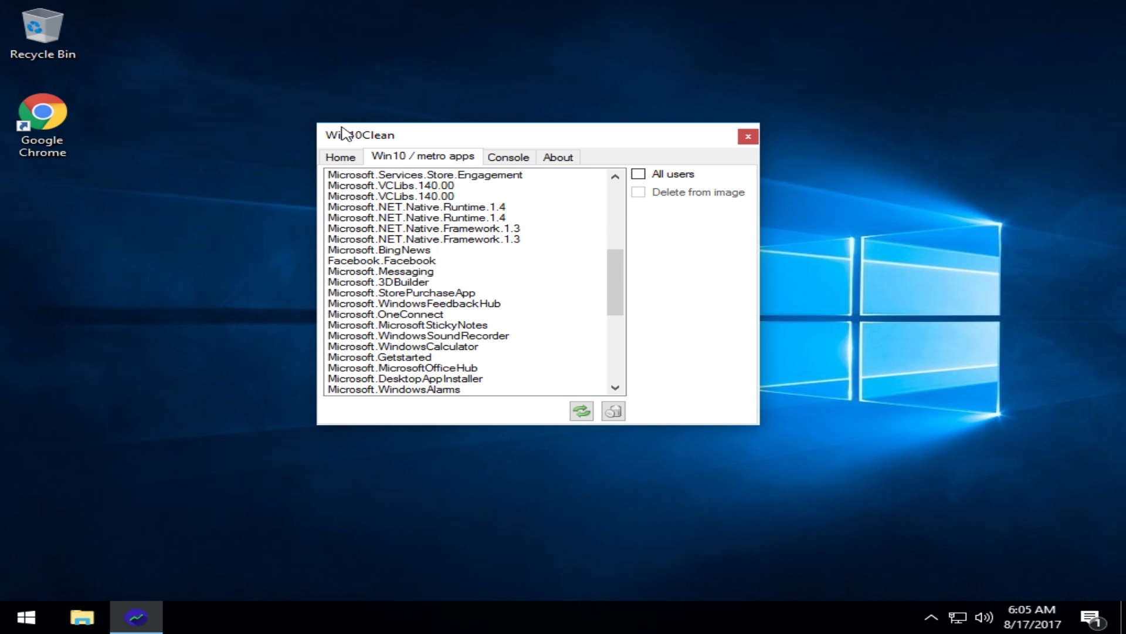
click(640, 194)
Cycle through the Home, Console, About and Win10 / metro apps tabs, finishing on Home.
click(342, 157)
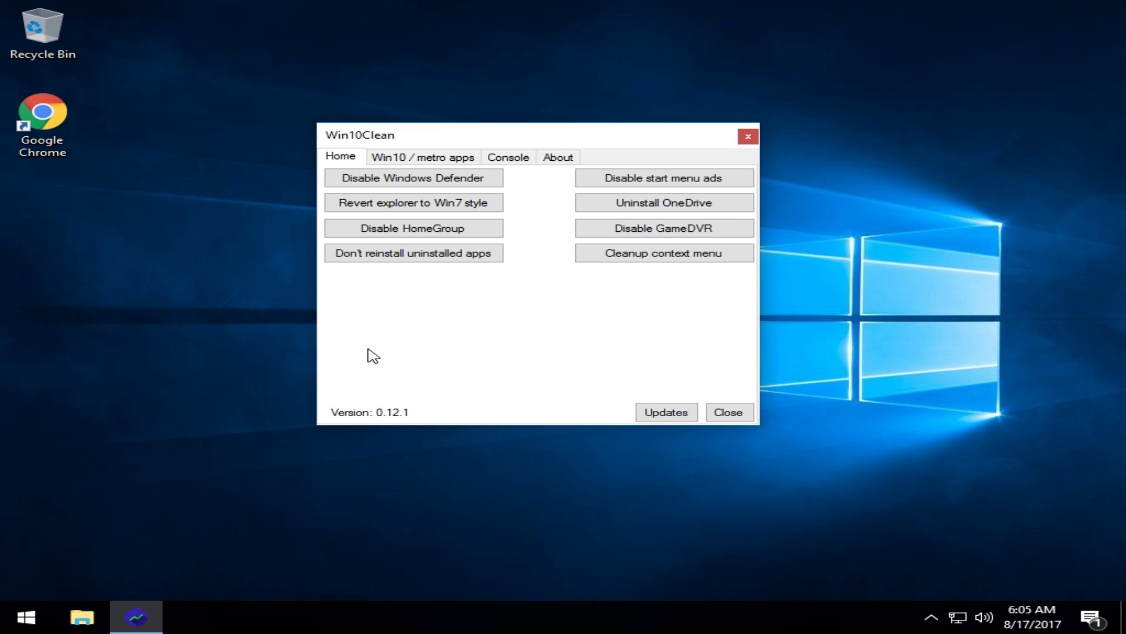
click(508, 157)
click(558, 156)
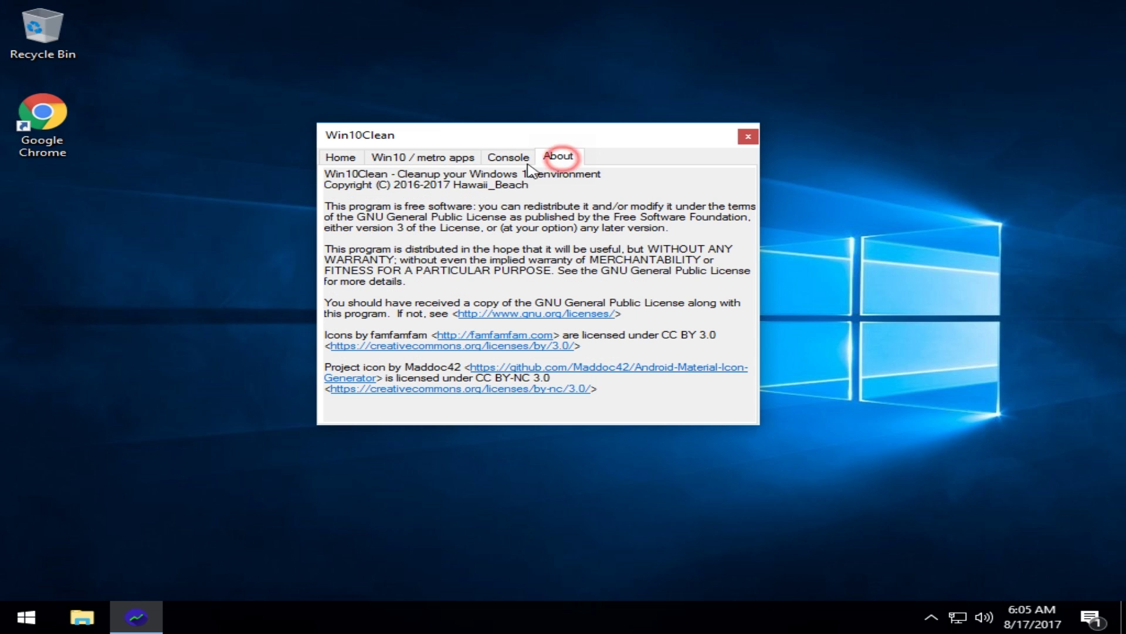
click(451, 157)
click(345, 160)
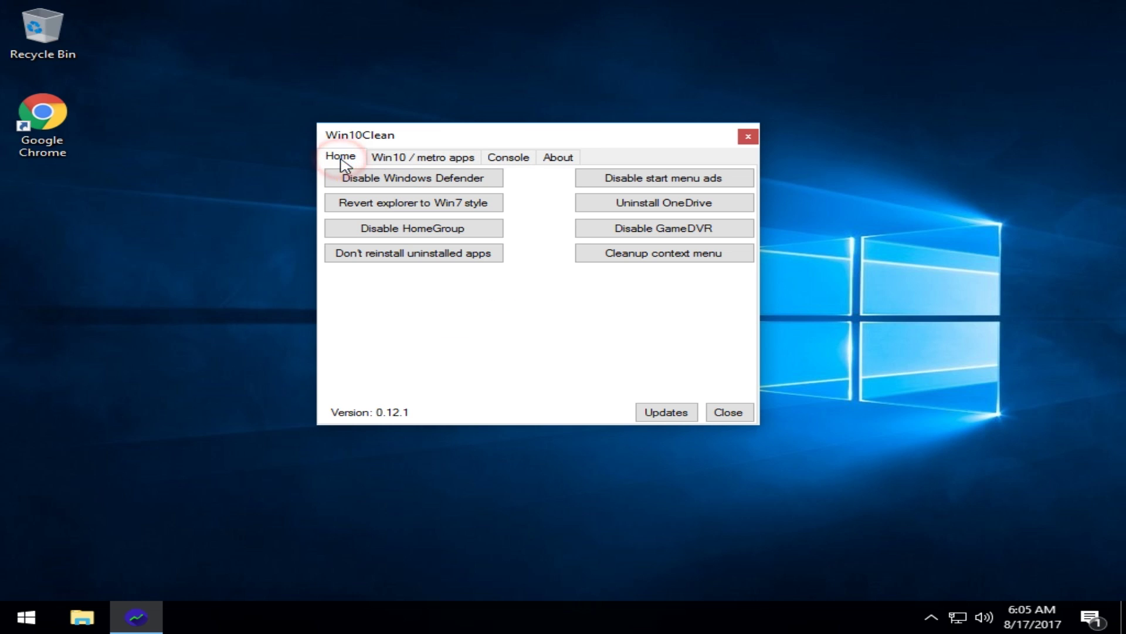
click(422, 157)
click(342, 157)
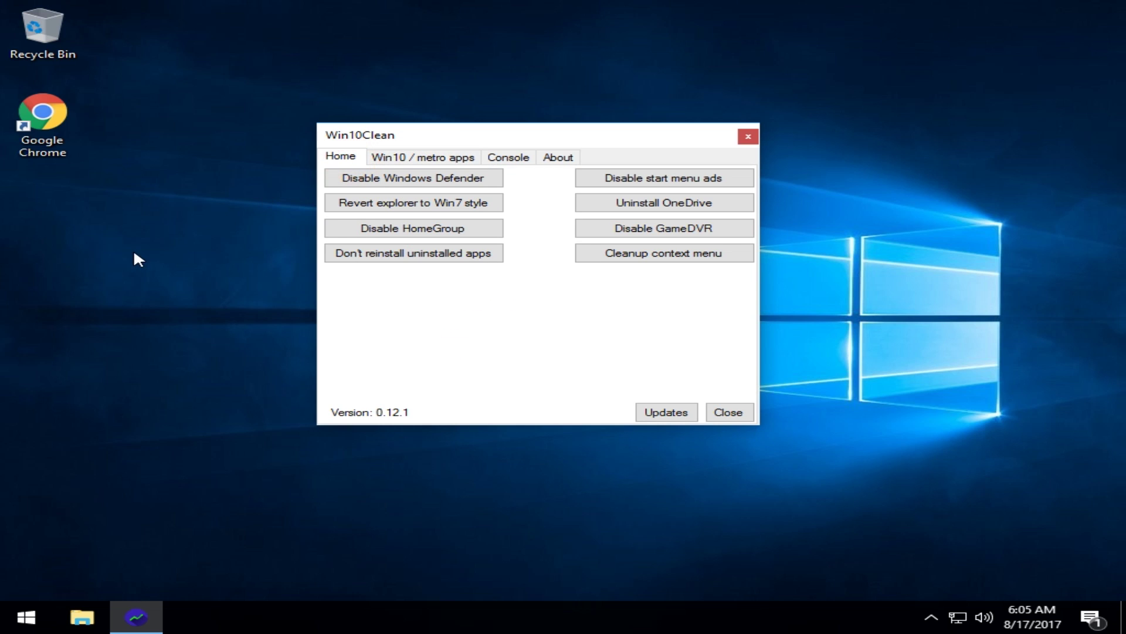